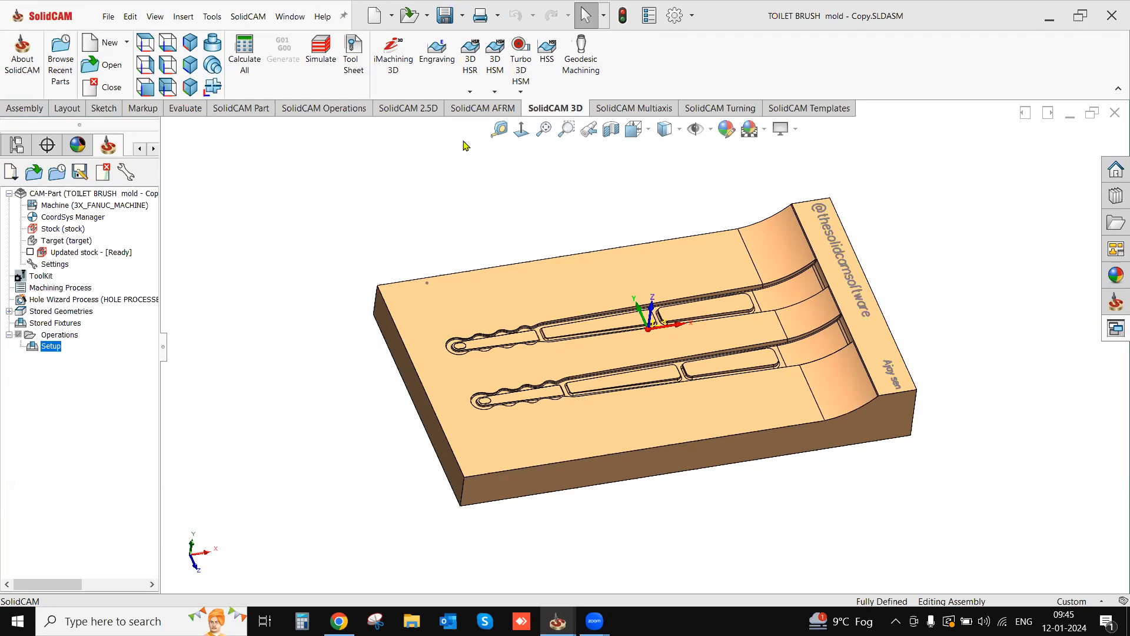
Step: Start a new 3D HSR Hatch Roughing operation and move its dialog clear of the mold
left_click(470, 92)
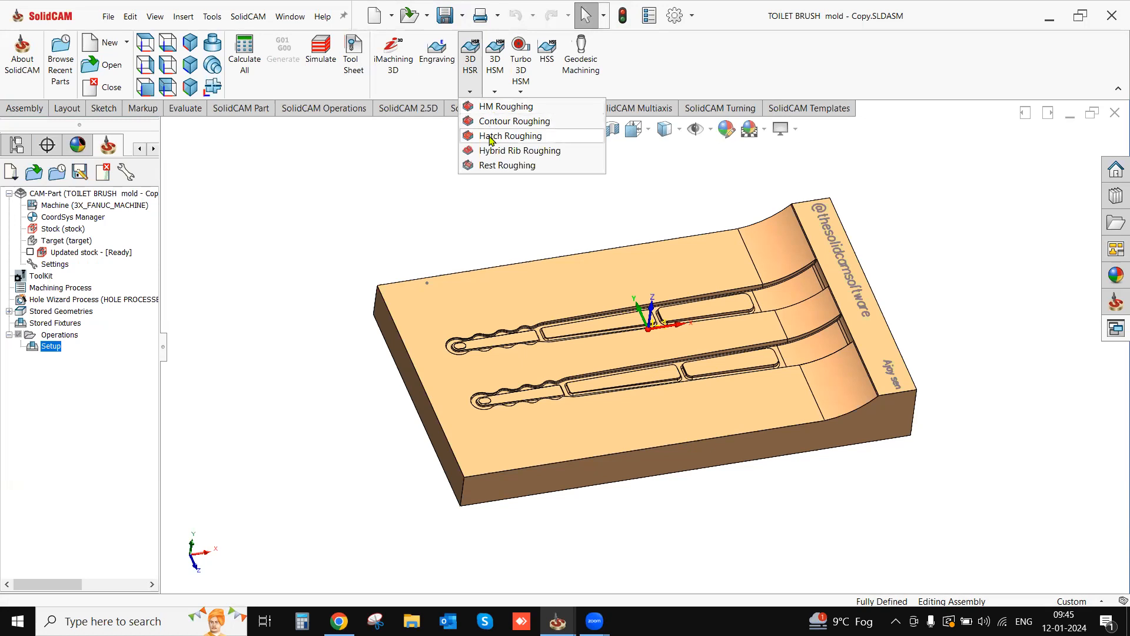
left_click(490, 139)
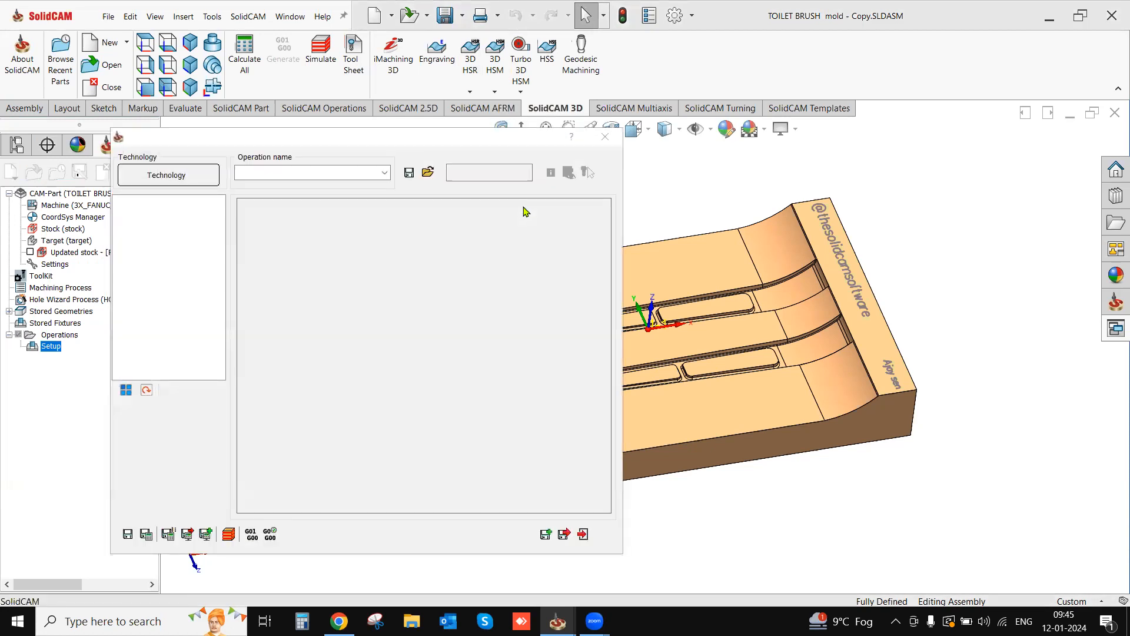
scroll(711, 311, "up", 3)
middle_click_drag(707, 317, 806, 349, "ctrl")
scroll(691, 369, "down", 2)
middle_click_drag(734, 361, 730, 233)
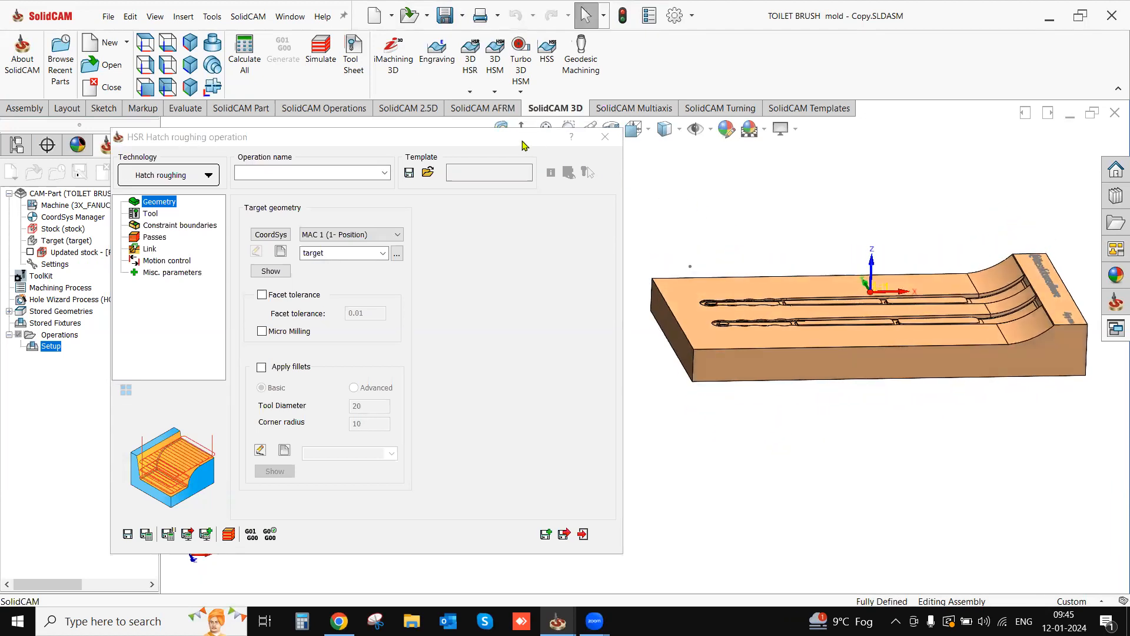
left_click_drag(525, 142, 479, 155)
Step: Examine the mold's side profile, from the flat area to the curved raised end
left_click(521, 128)
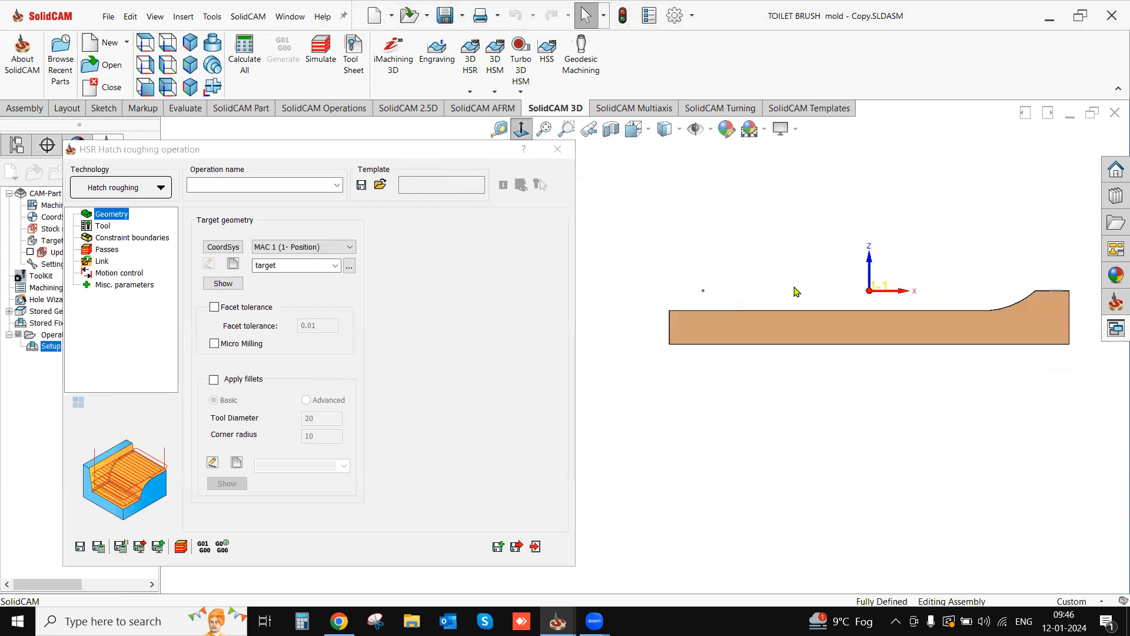
scroll(978, 318, "down", 2)
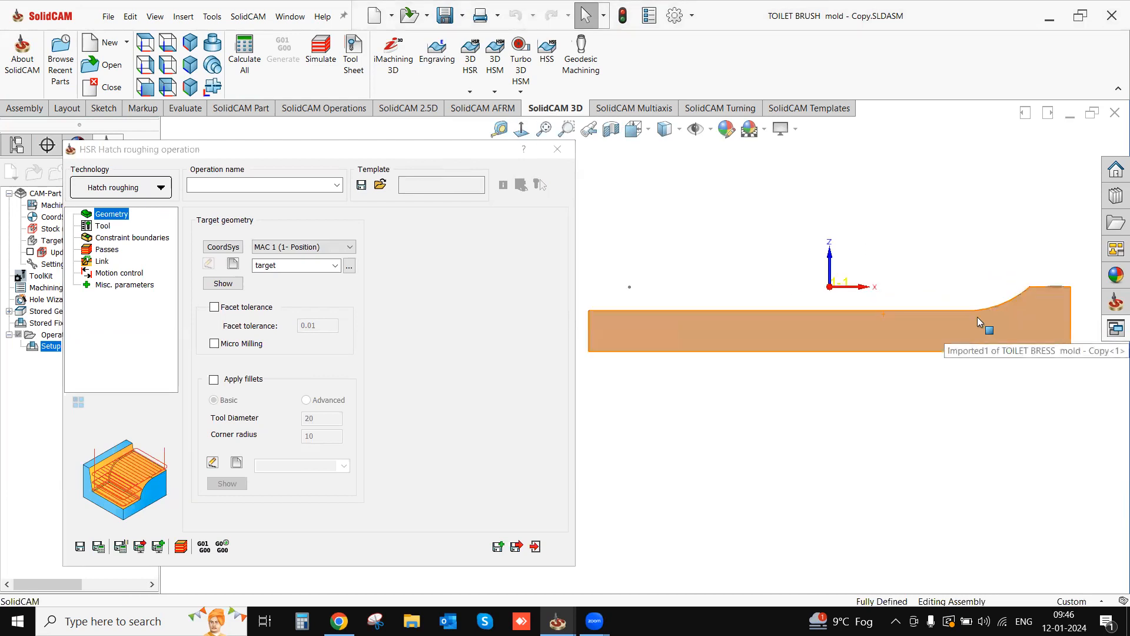
left_click_drag(590, 275, 977, 304)
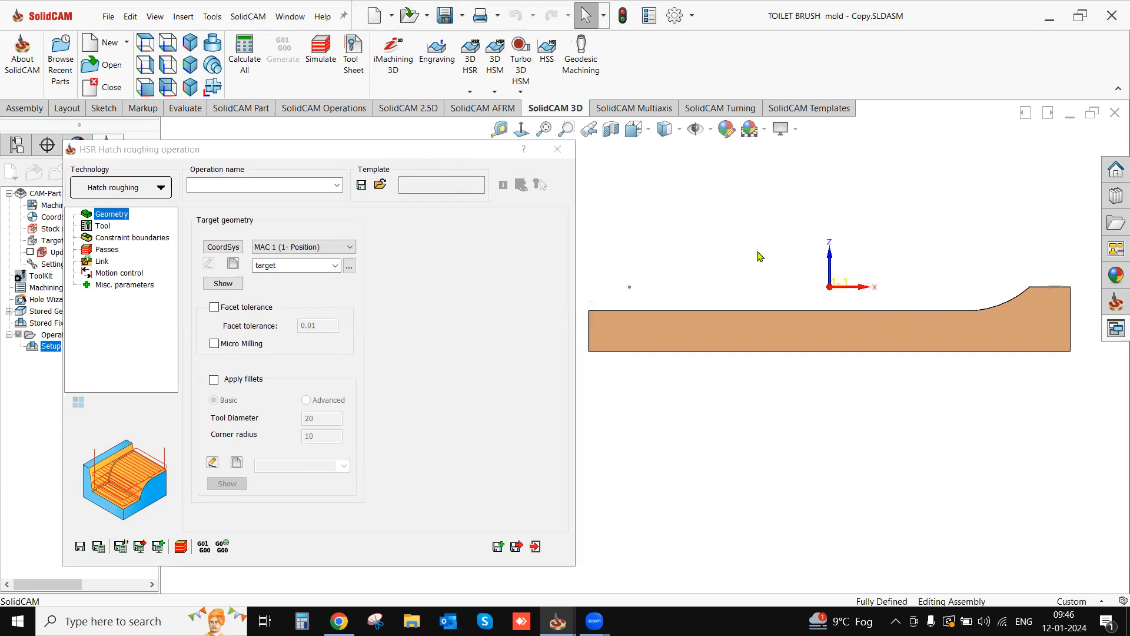
middle_click_drag(807, 315, 836, 400)
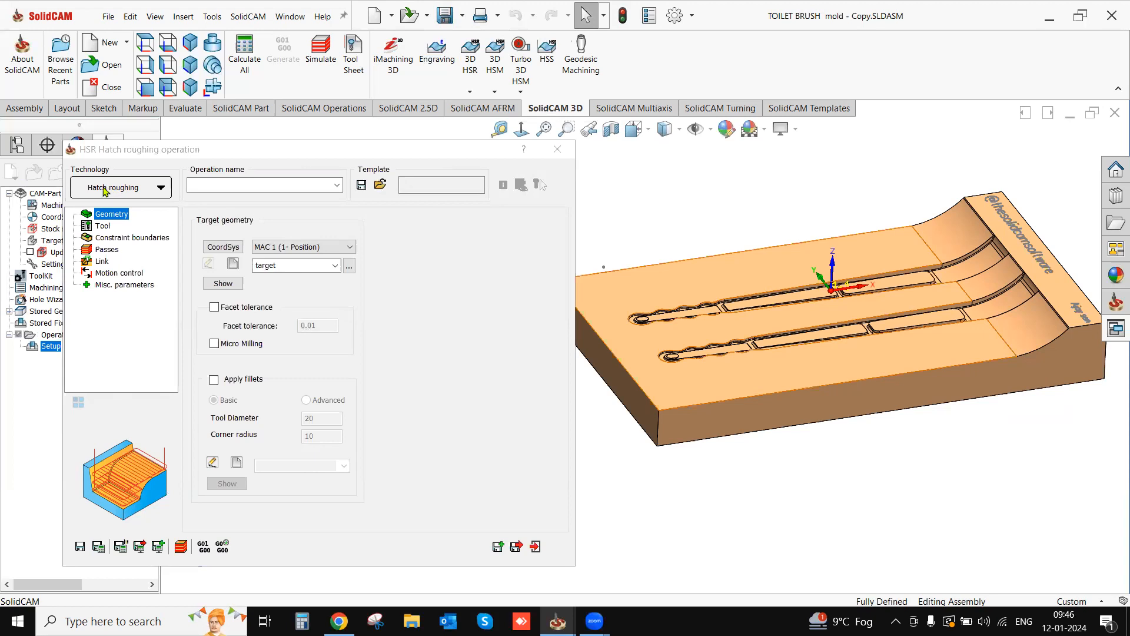
Step: Assign the 50 mm bull nose mill with 6 mm corner radius as the tool and check the constraint boundary settings
left_click(102, 227)
left_click(286, 459)
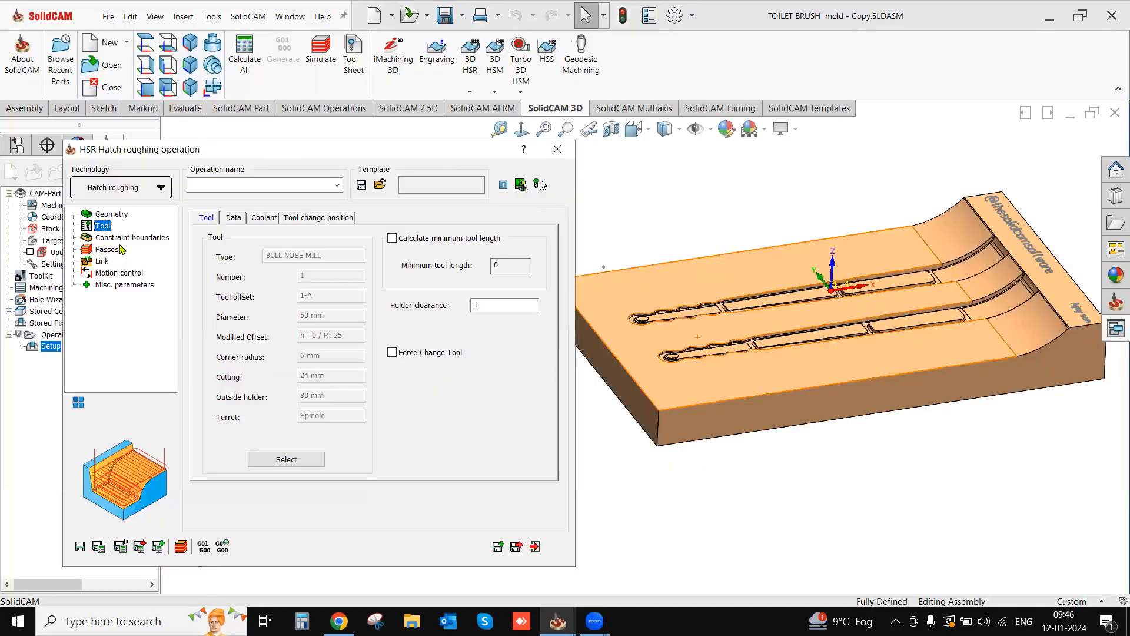
left_click(116, 240)
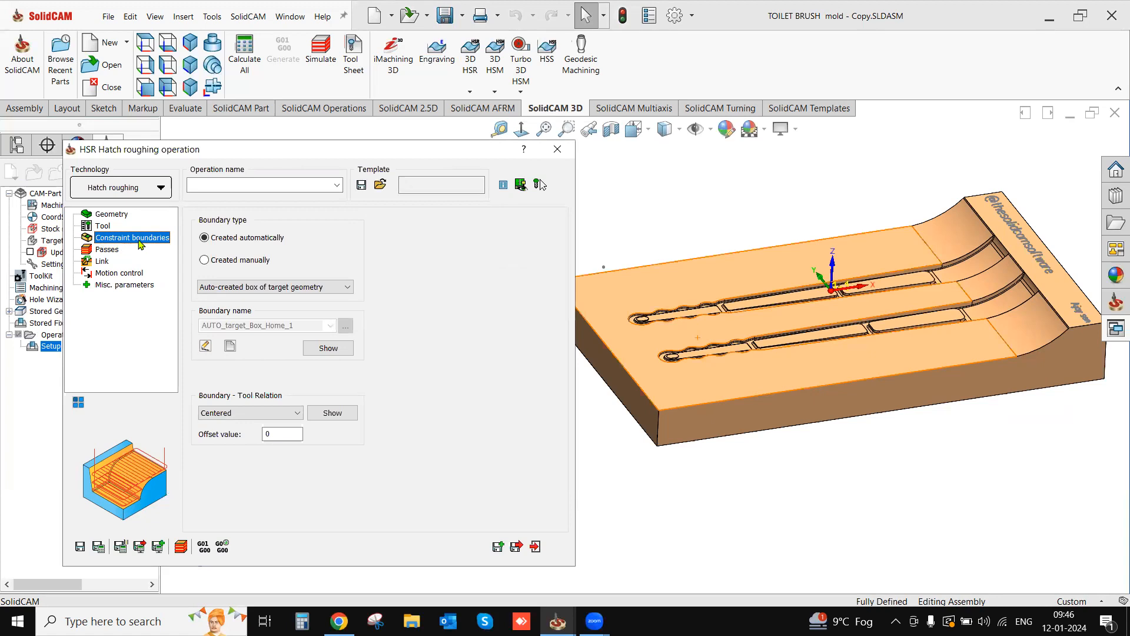
Step: Set the roughing passes to a step down of 1, a step over of 30 and an offset of 5
left_click(106, 249)
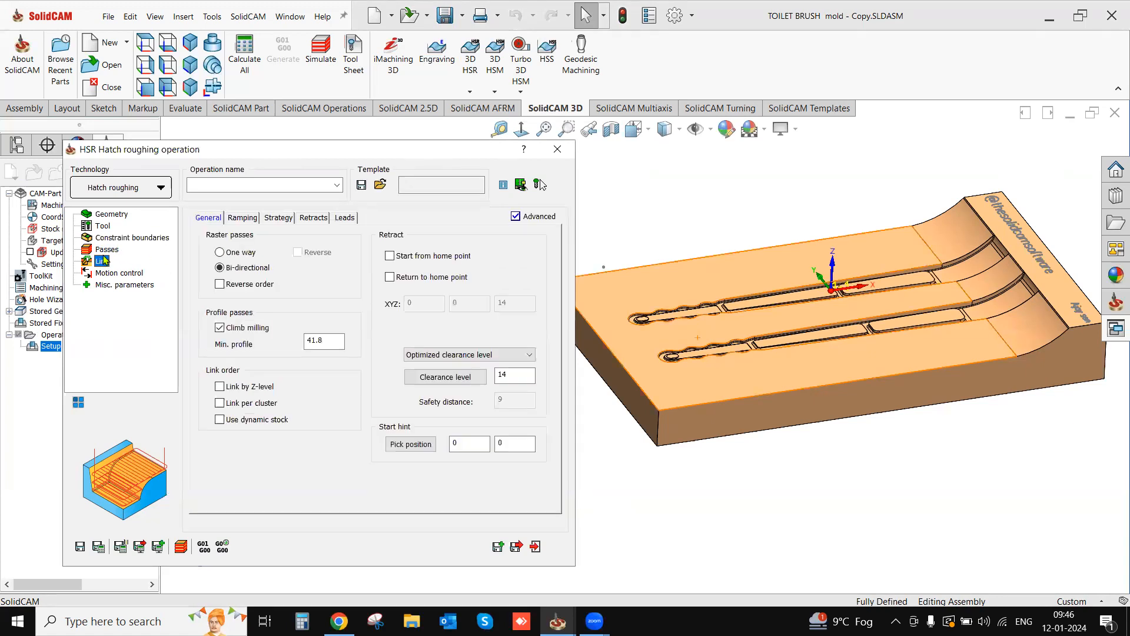
left_click(316, 343)
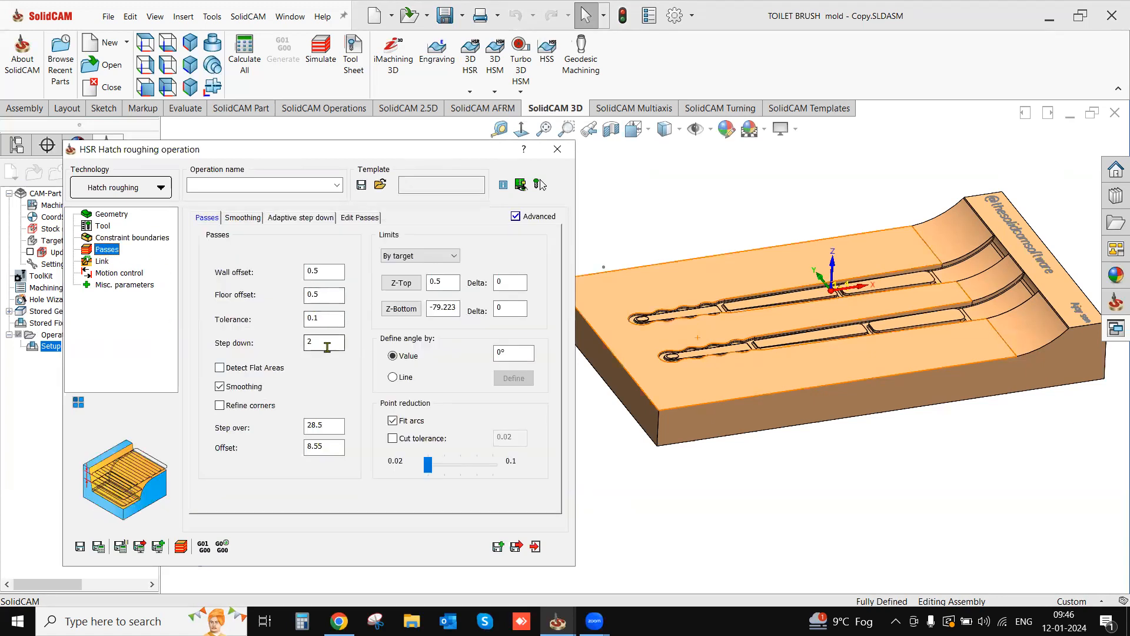
double_click(312, 343)
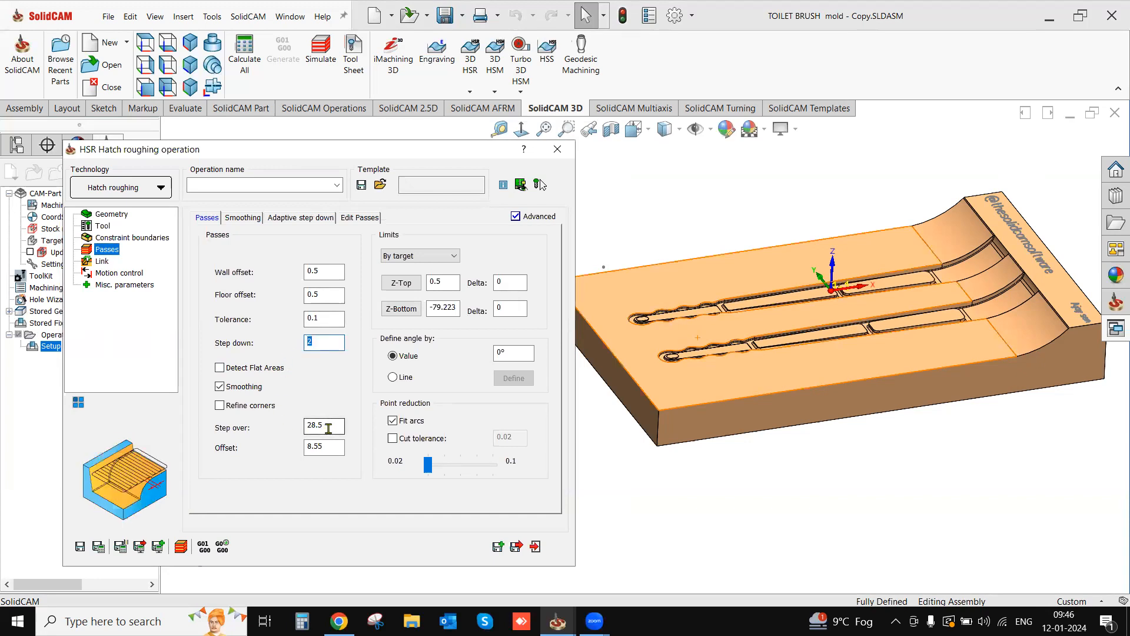
type("1")
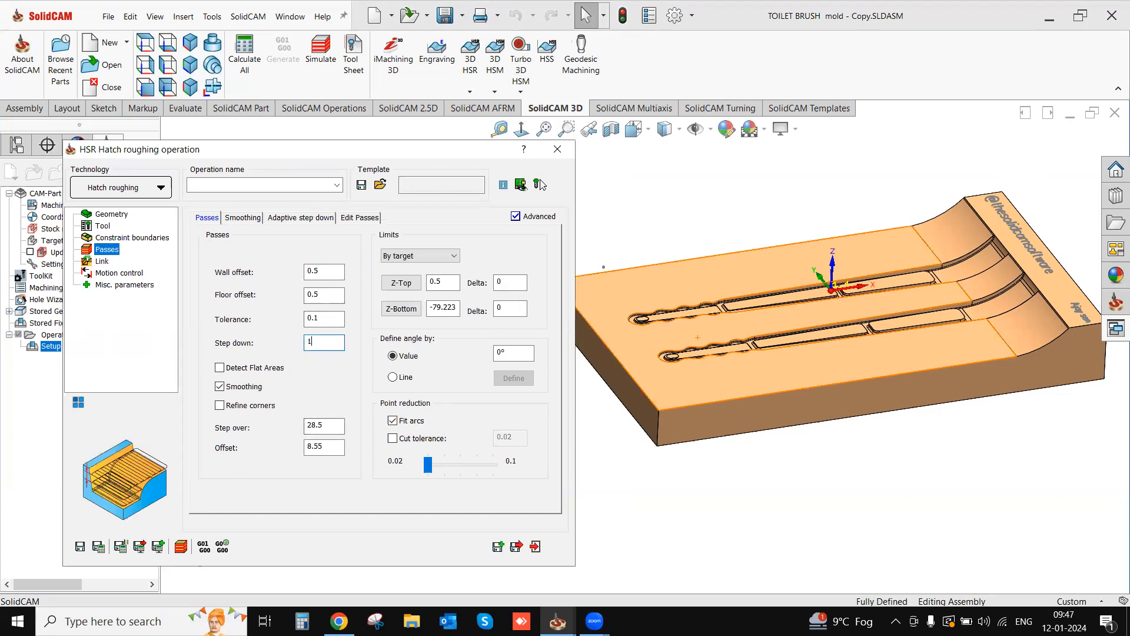
double_click(323, 425)
type("30")
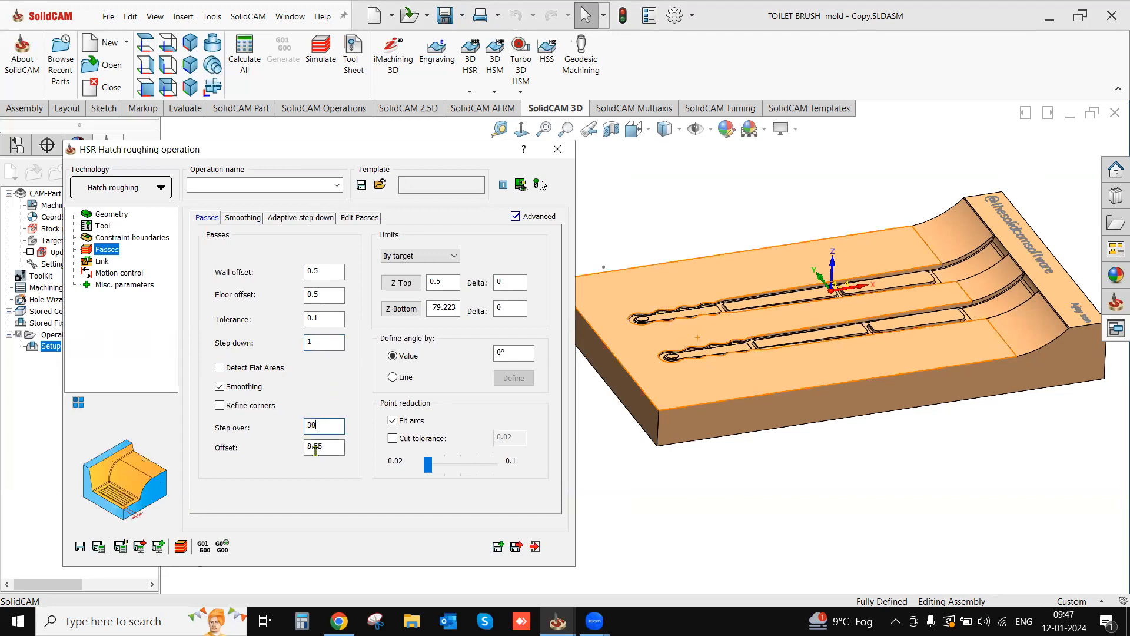
double_click(325, 447)
type("5")
Step: Set the link retract style to minimal vertical retract, then save and calculate the hatch roughing operation
left_click(106, 261)
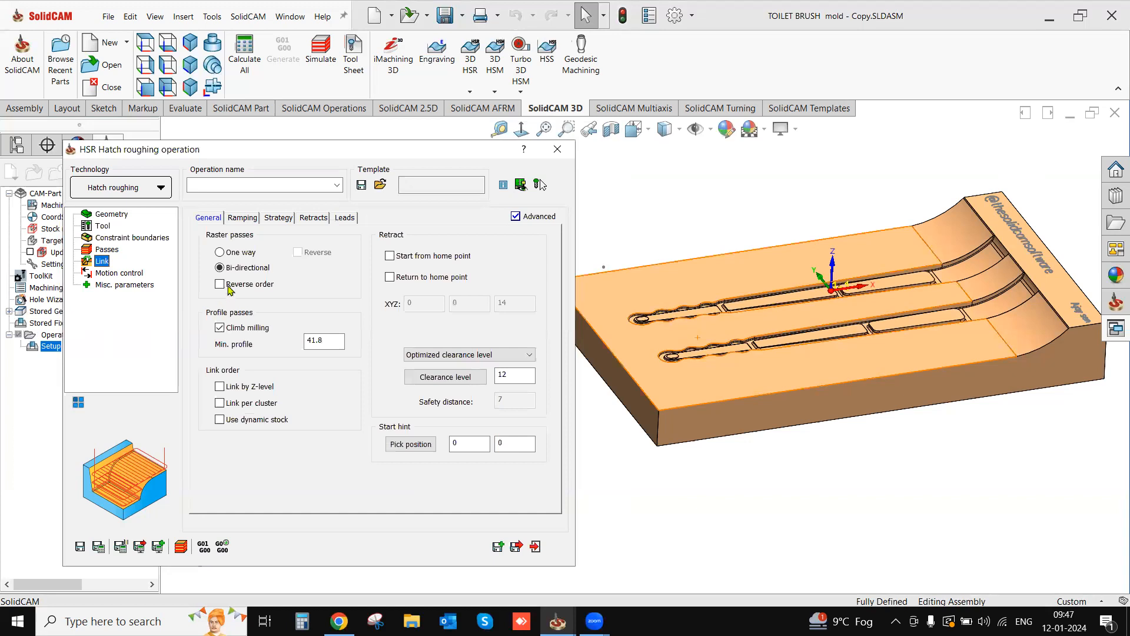
left_click(313, 218)
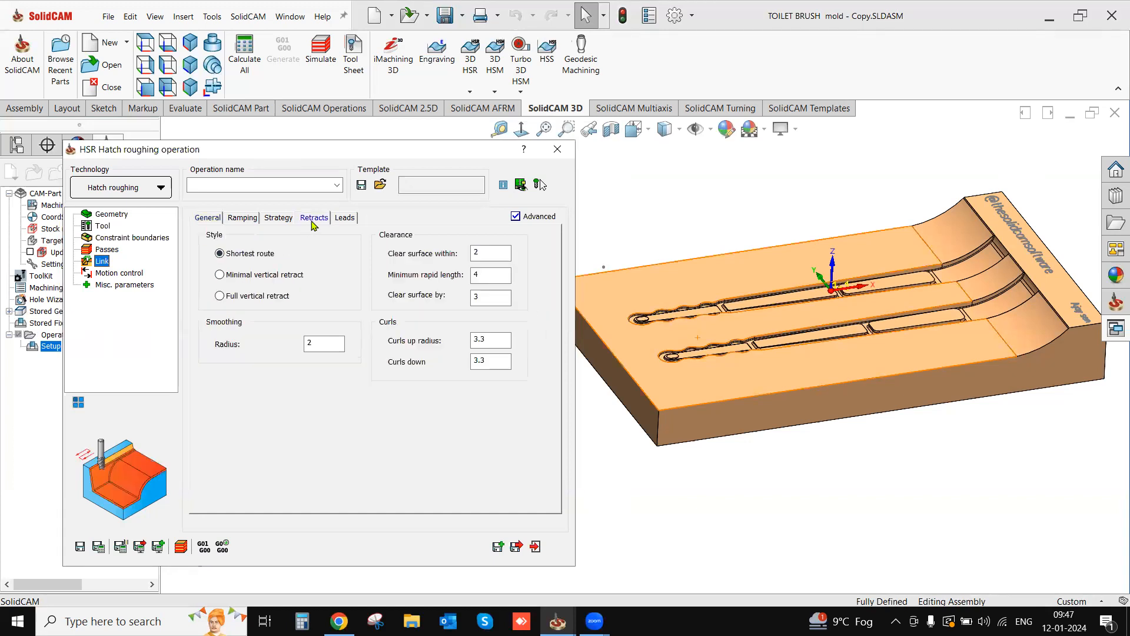
left_click(223, 276)
left_click(99, 546)
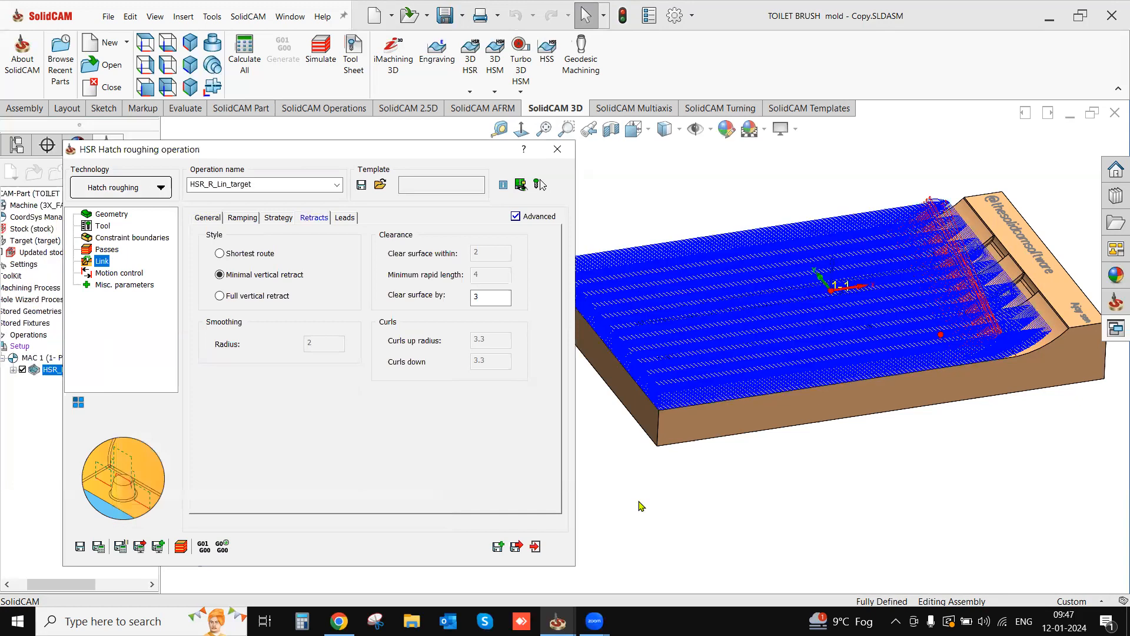
Step: Set the hatch pass angle to 90° and recalculate the toolpath
middle_click_drag(832, 348, 762, 445)
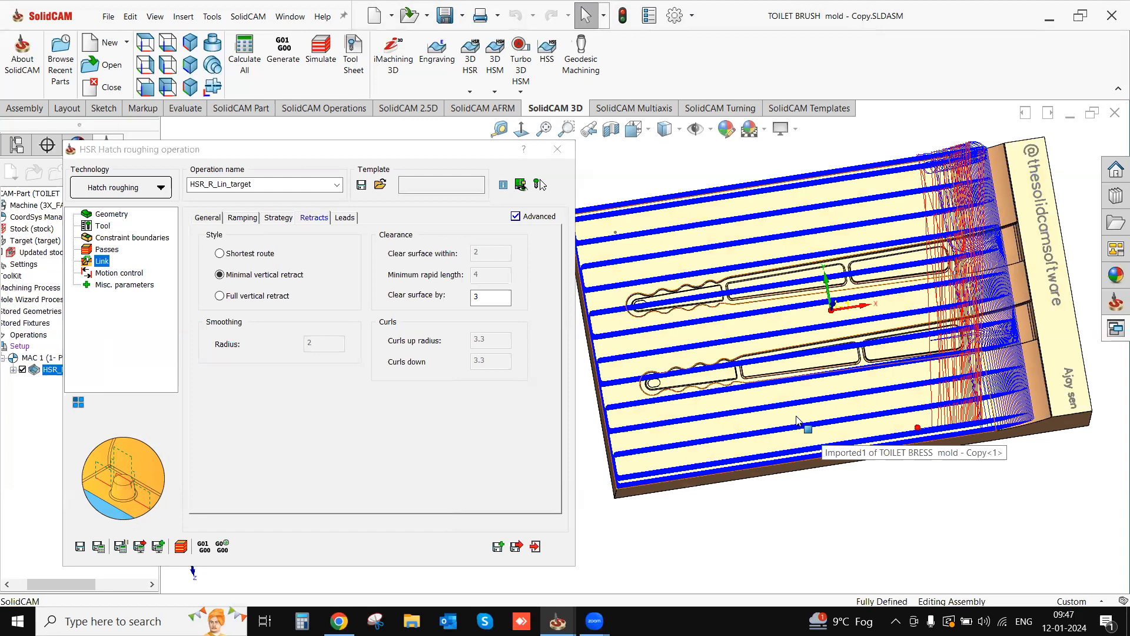
left_click(106, 249)
double_click(504, 353)
type("90")
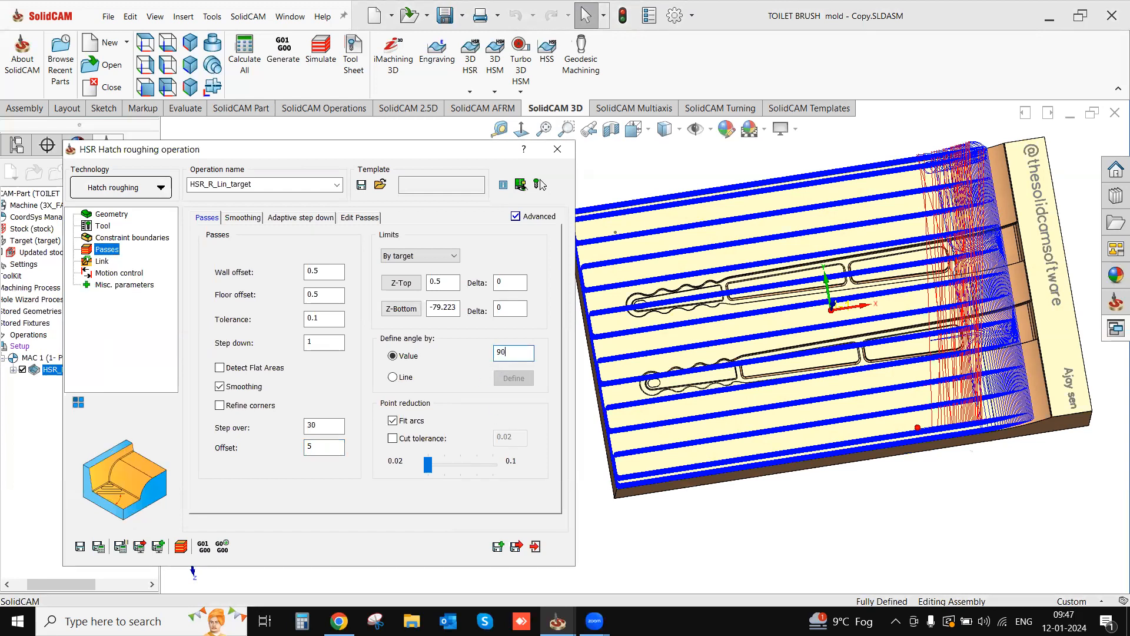
double_click(498, 352)
left_click(99, 546)
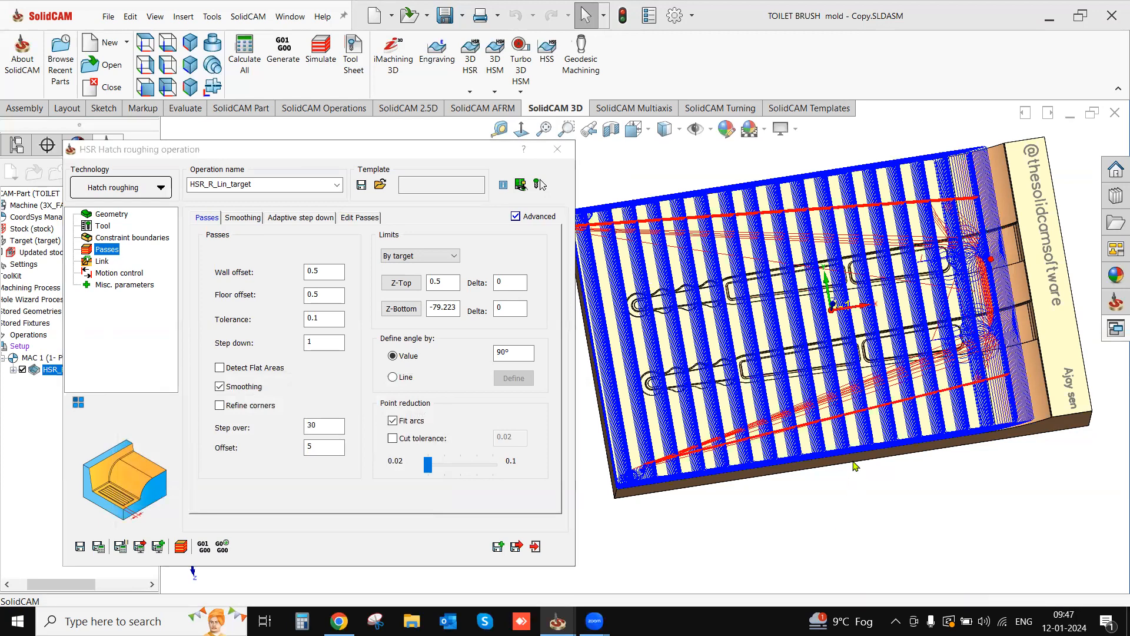
Step: Enable reverse order for the bi-directional raster passes and recalculate the operation
middle_click_drag(851, 403, 930, 396)
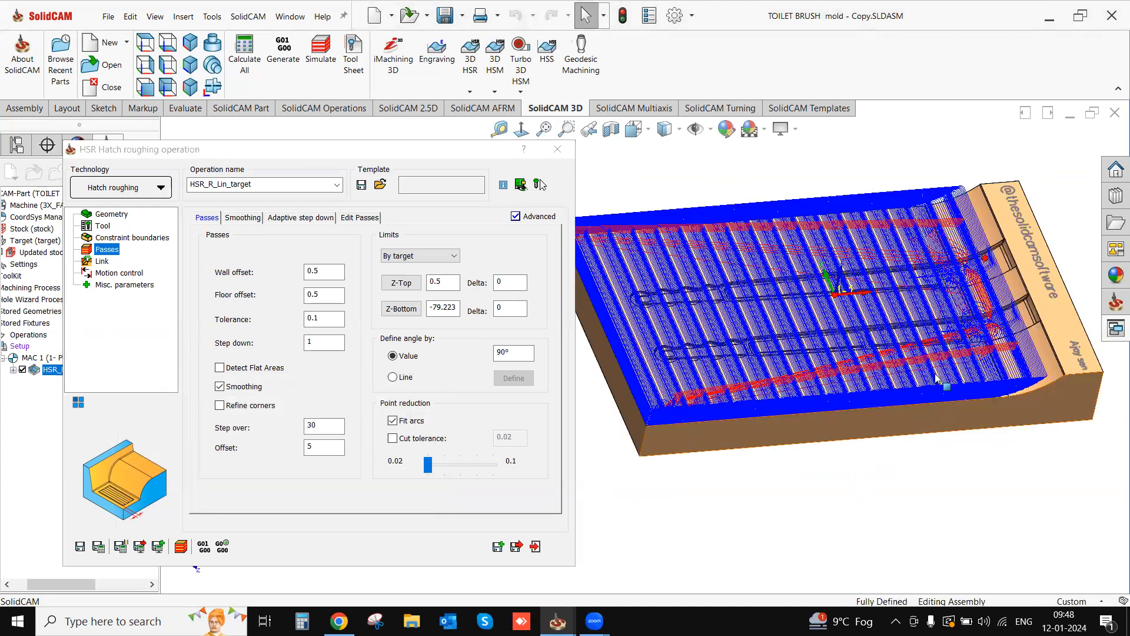
scroll(1003, 301, "down", 5)
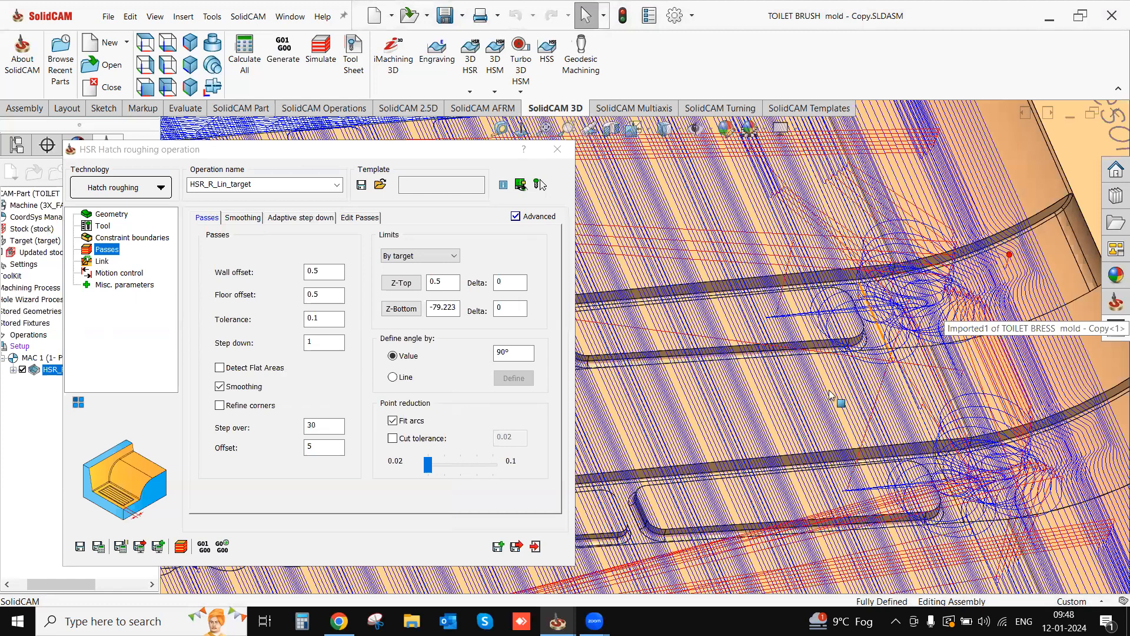
scroll(836, 395, "up", 8)
middle_click_drag(960, 393, 928, 422)
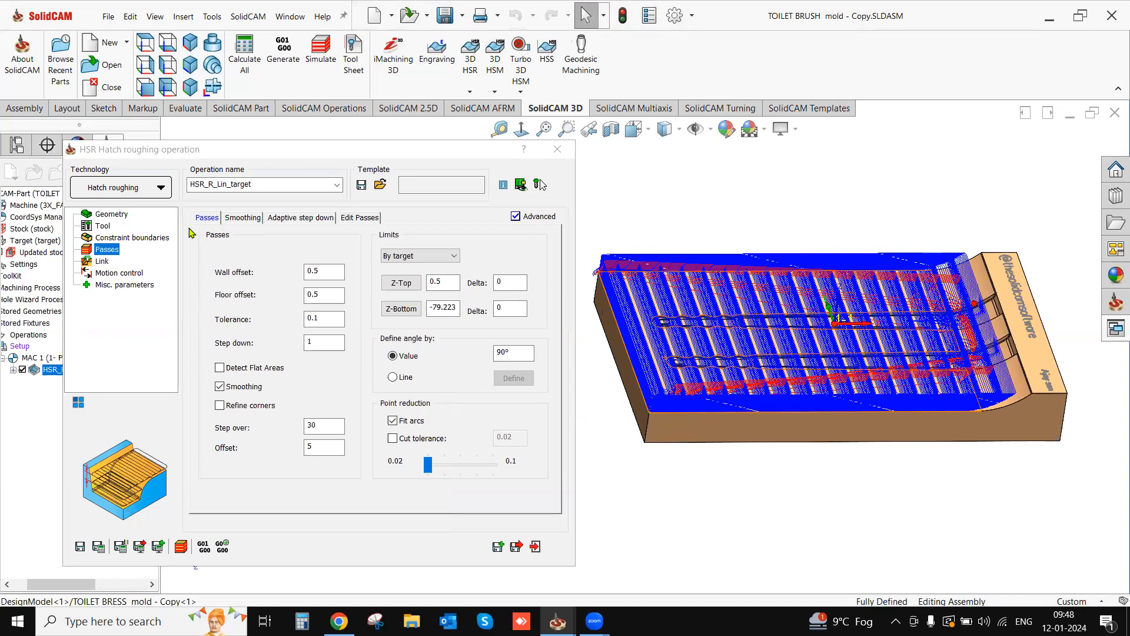
left_click(103, 260)
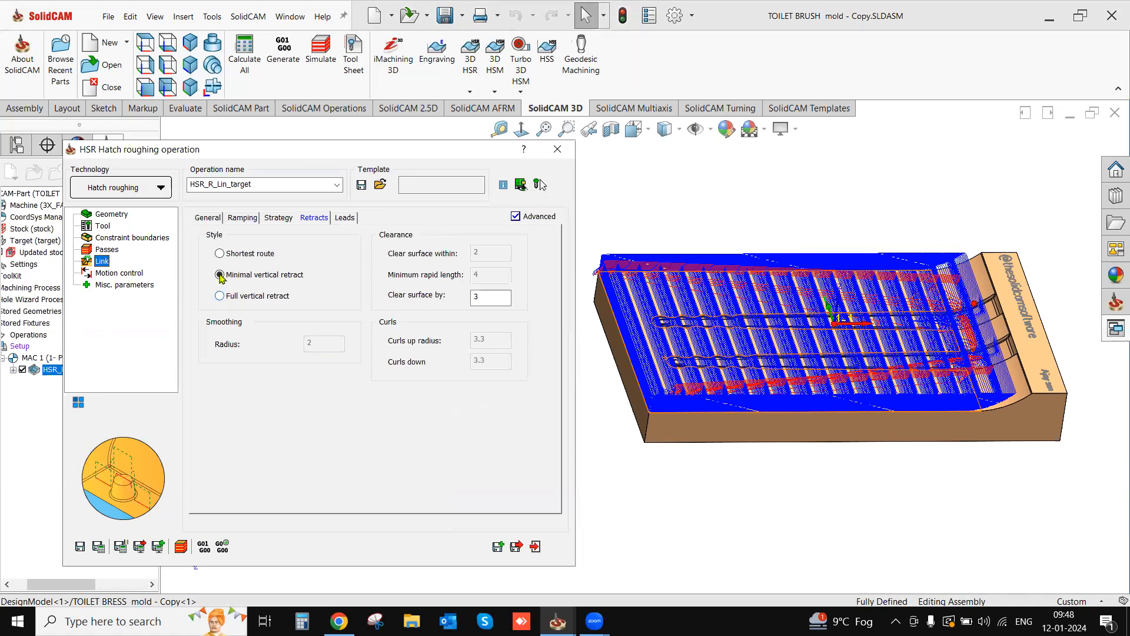
left_click(208, 217)
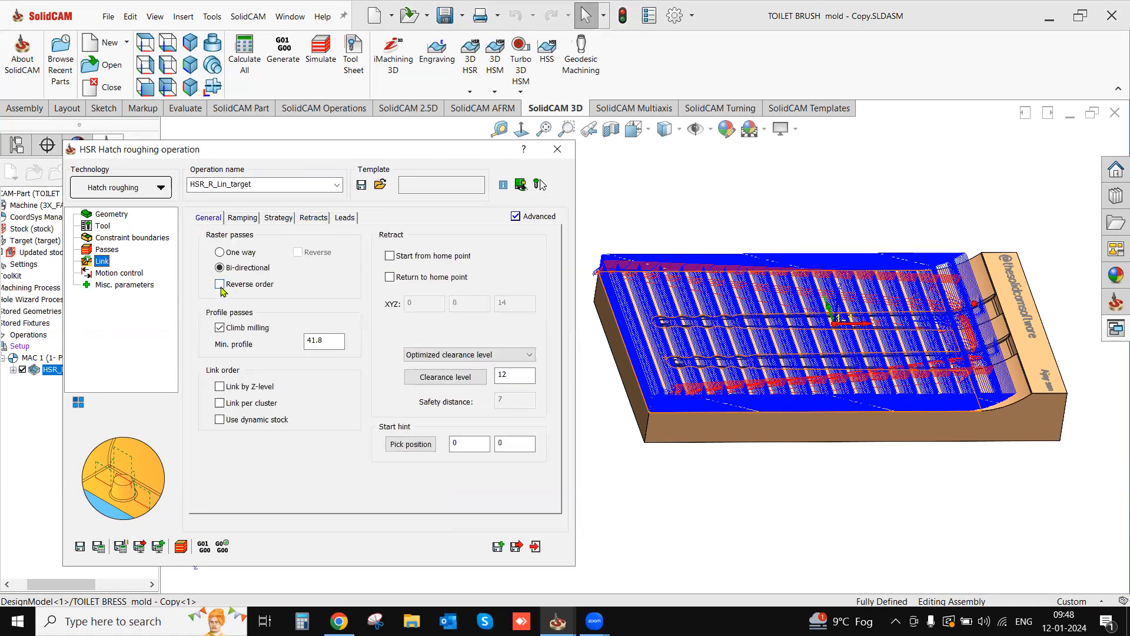
left_click(220, 285)
left_click(100, 546)
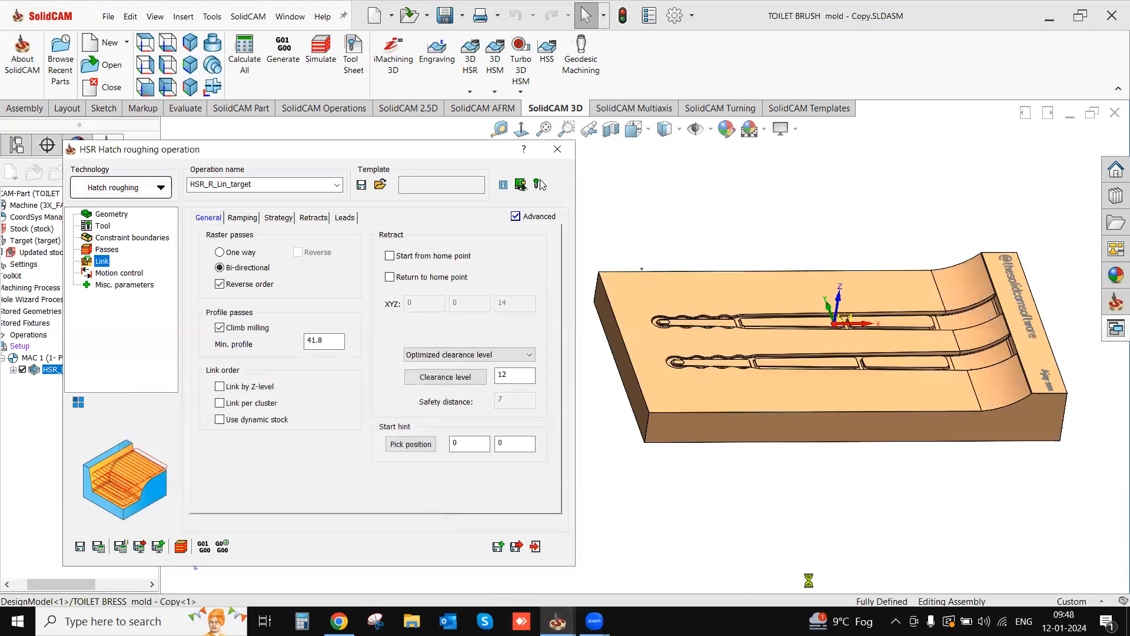
Step: Run the SolidVerify simulation of the hatch roughing and slow its playback to watch the cutting passes
middle_click_drag(773, 402, 739, 434)
left_click(181, 545)
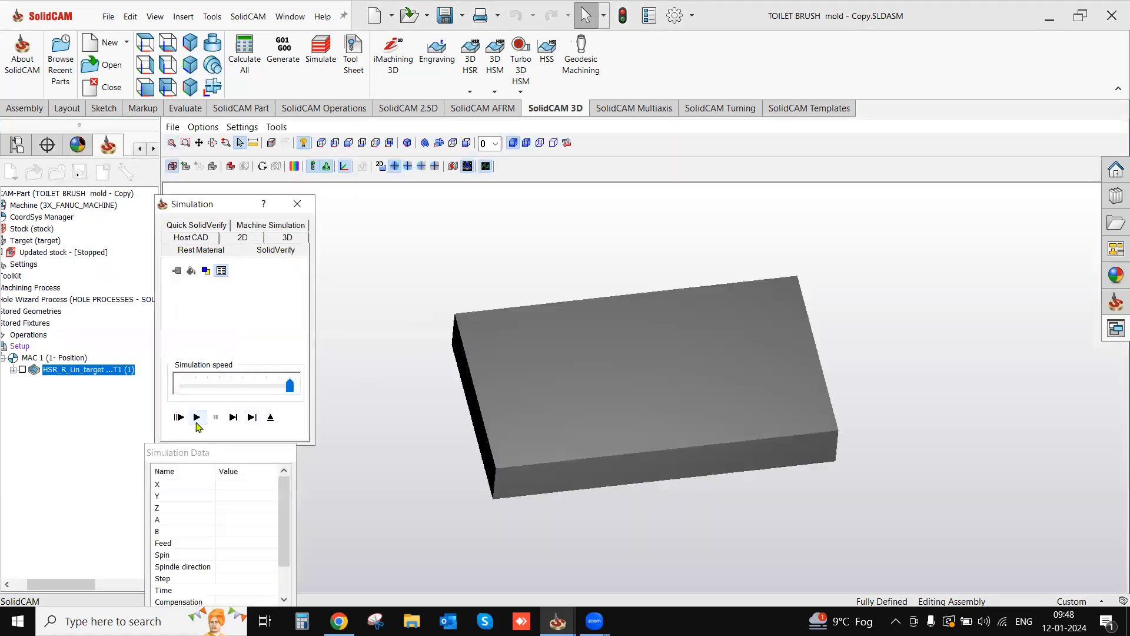
left_click(196, 417)
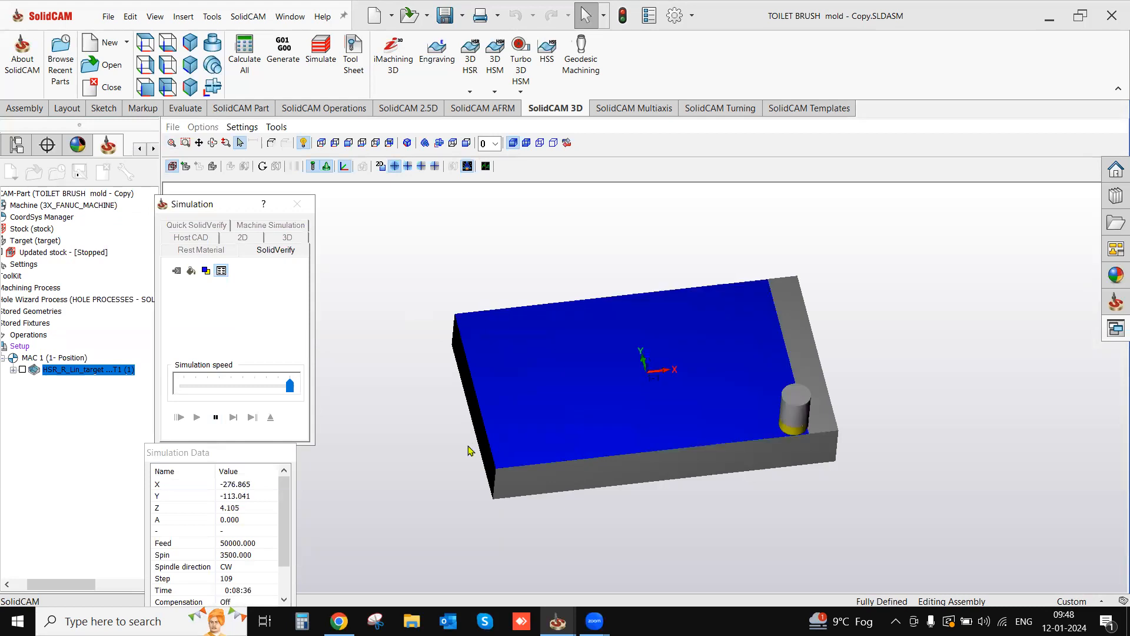
left_click_drag(290, 386, 219, 387)
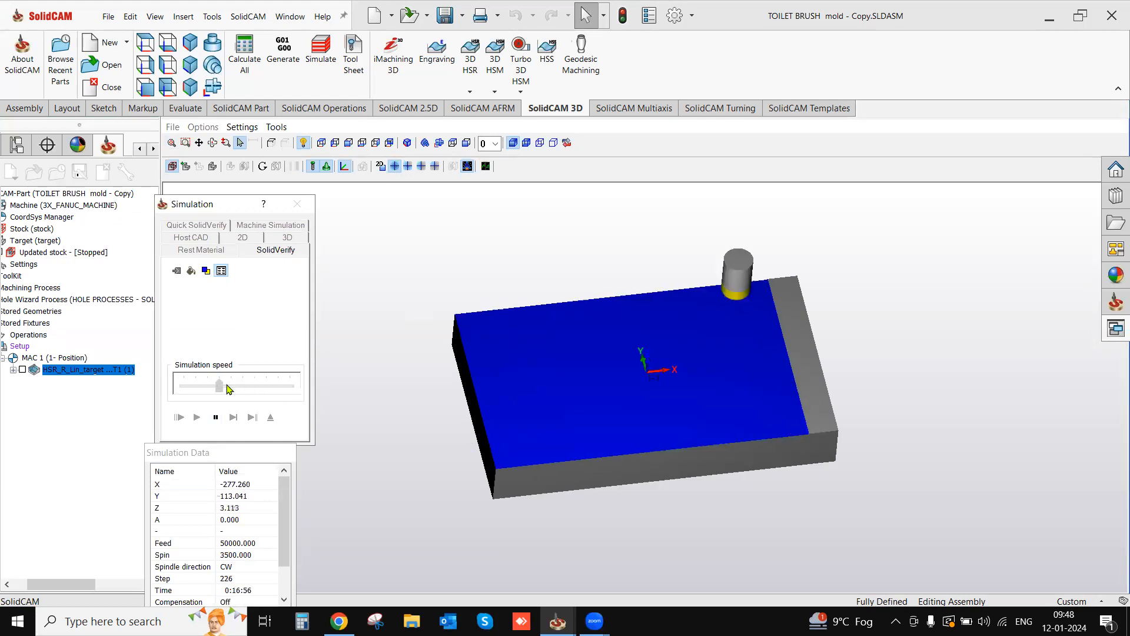
middle_click_drag(508, 420, 538, 420)
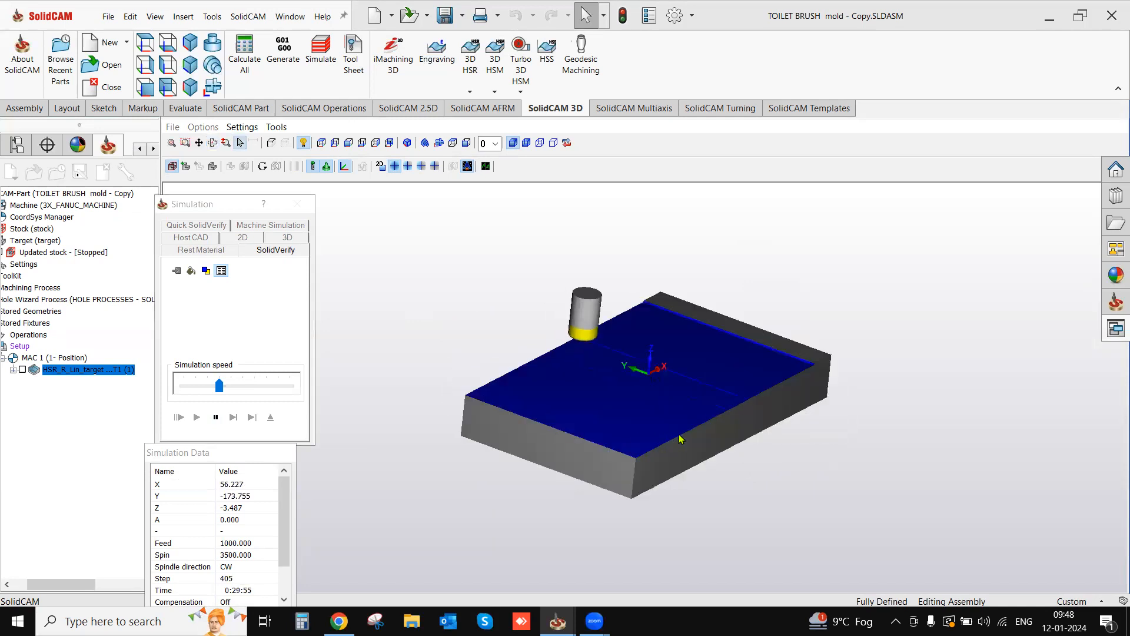
scroll(677, 442, "up", 2)
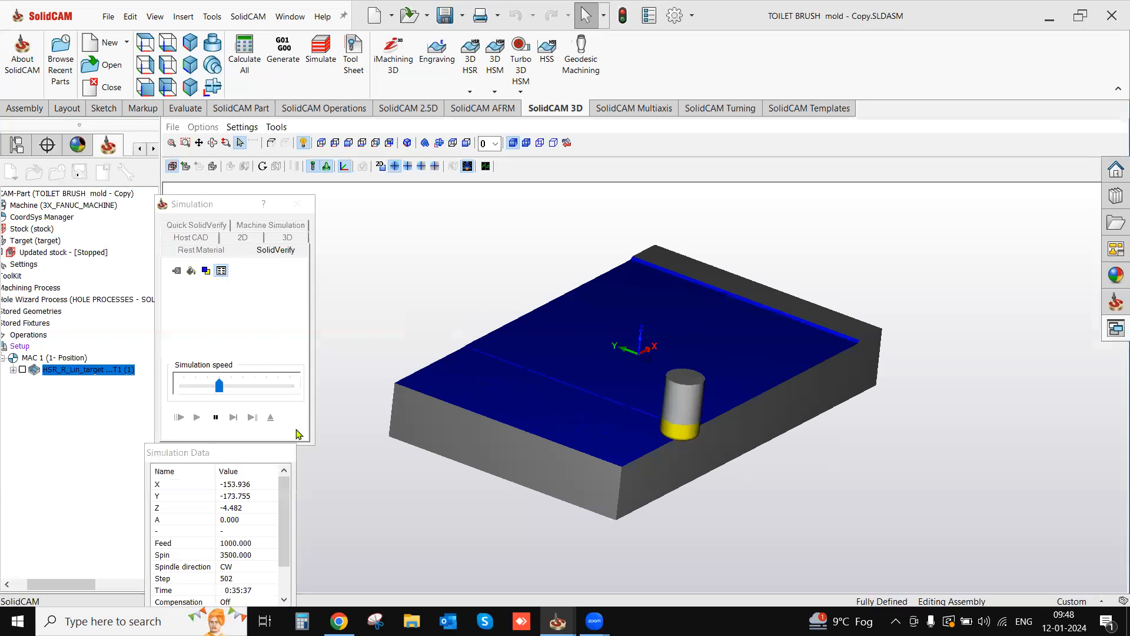
Step: Raise the simulation speed to maximum and watch the material removal near the mold's raised end
left_click(255, 388)
left_click(288, 385)
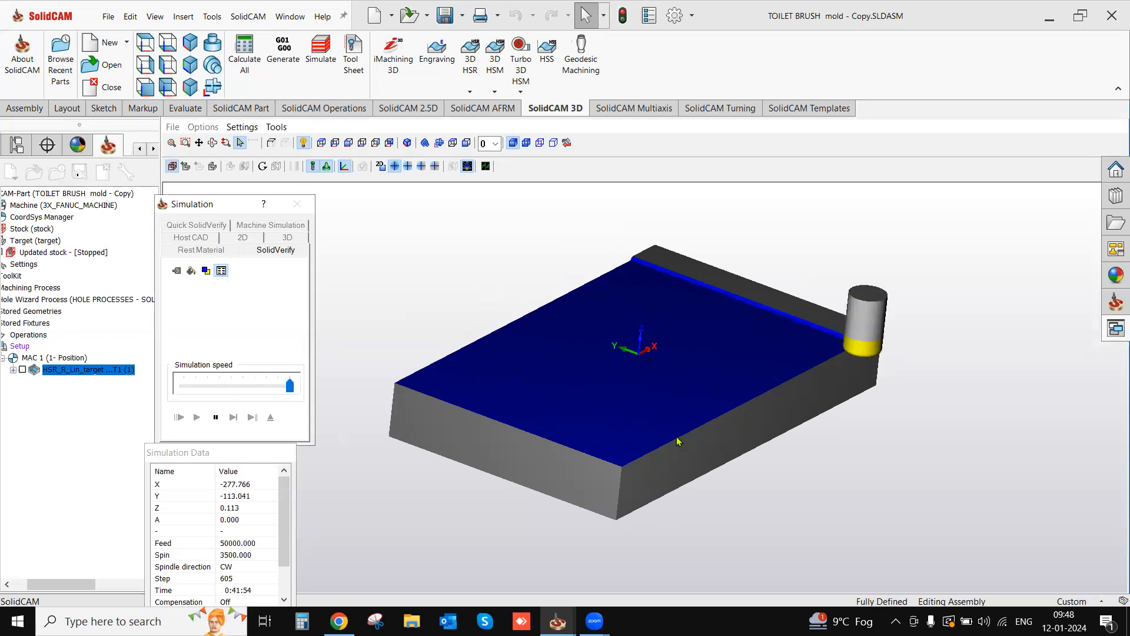
middle_click_drag(675, 438, 676, 439)
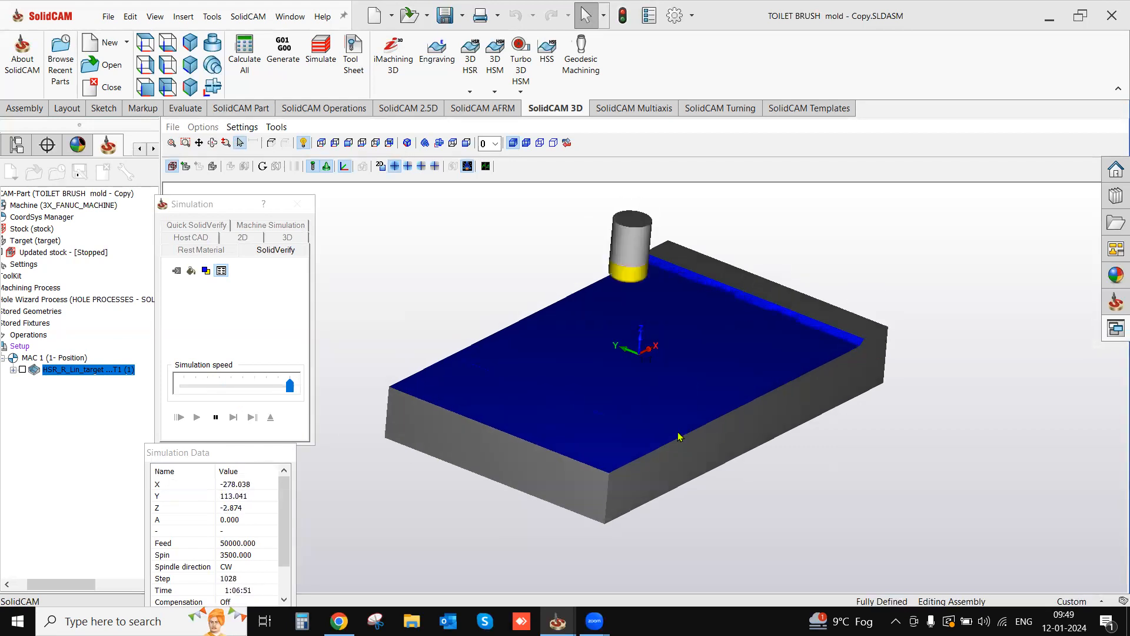
scroll(679, 436, "down", 3)
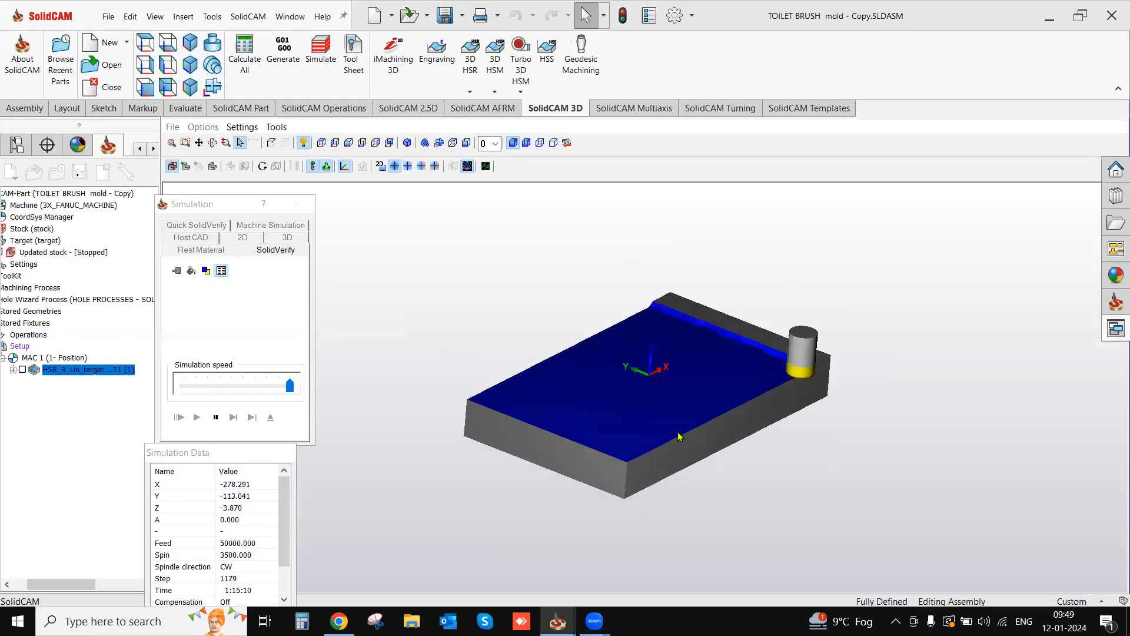
middle_click_drag(677, 433, 676, 434)
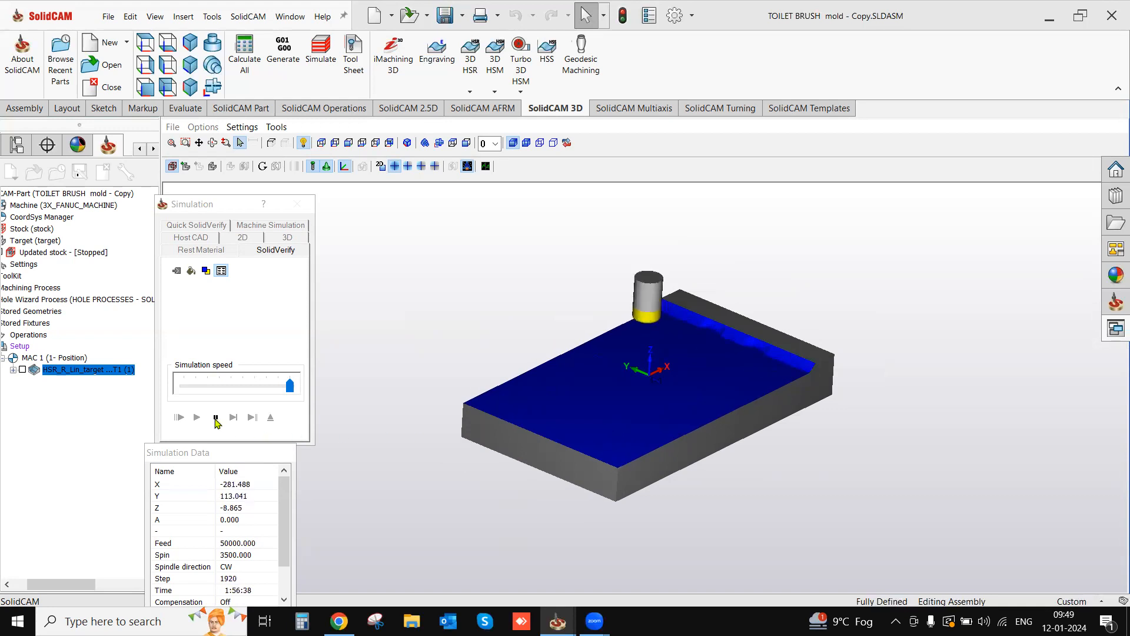
Step: Close the simulation and examine the calculated hatch toolpath over the mold
left_click(271, 417)
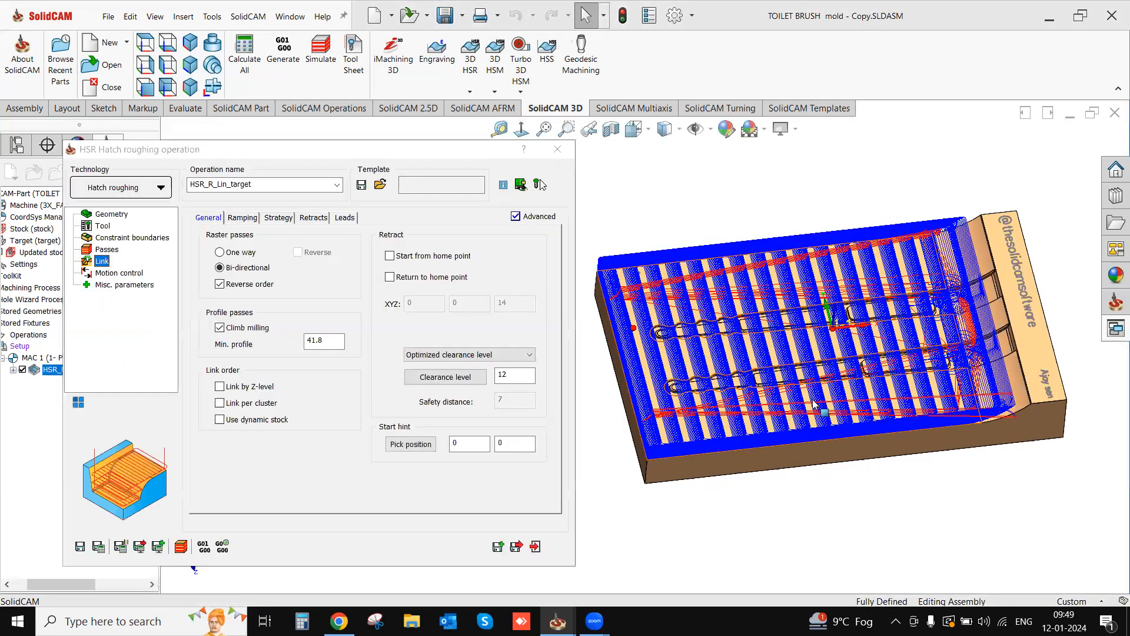
middle_click_drag(813, 404, 835, 358)
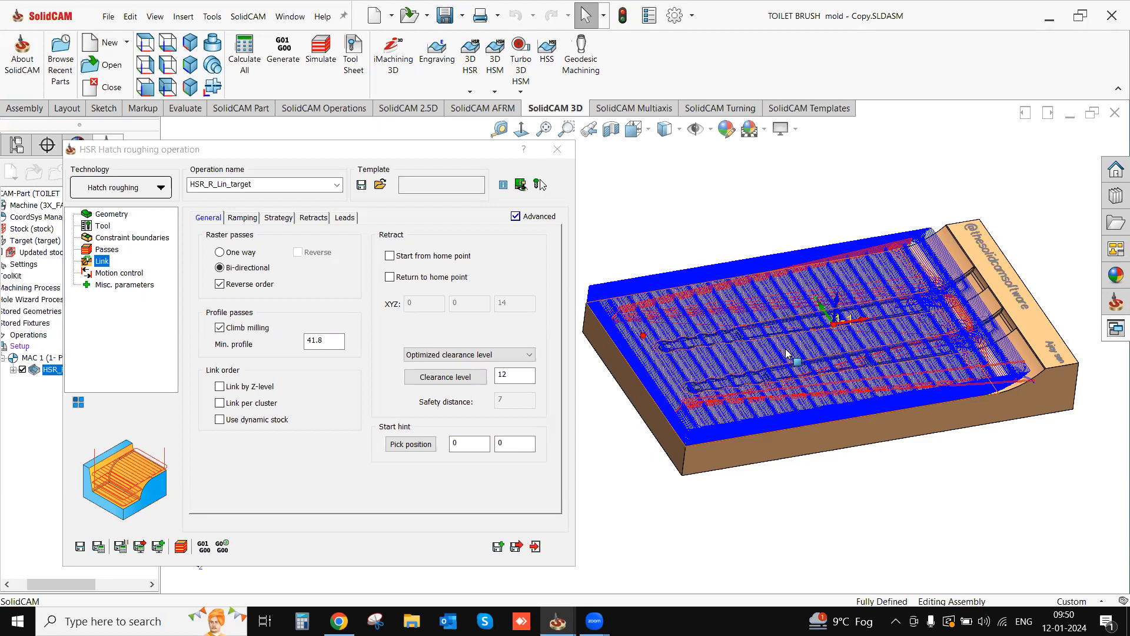
mouse_move(882, 361)
middle_mouse_down()
mouse_move(868, 375)
mouse_move(860, 466)
mouse_move(887, 381)
middle_mouse_up()
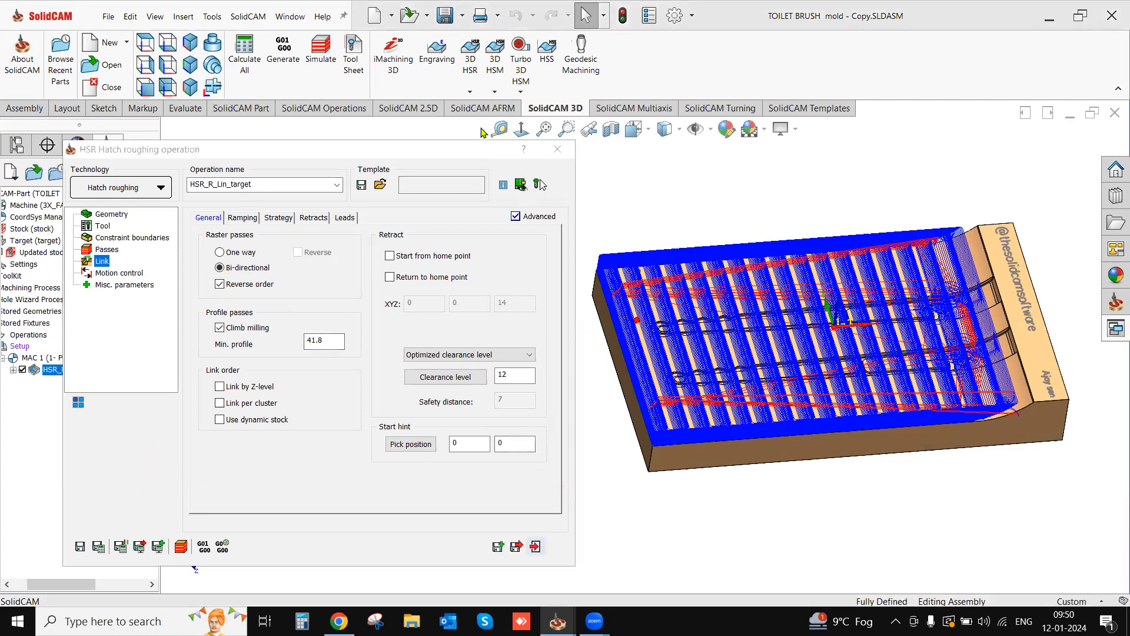
Step: Look over the available 3D HSR strategies and read the HM Roughing topic in SolidCAM Milling Help
left_click(470, 91)
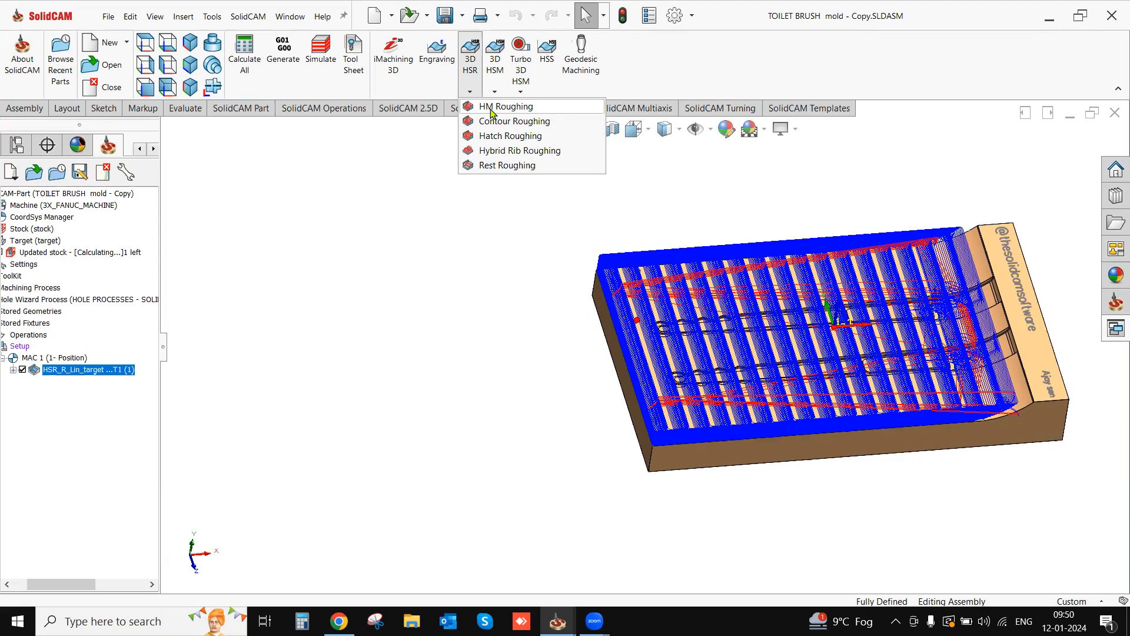
left_click(472, 263)
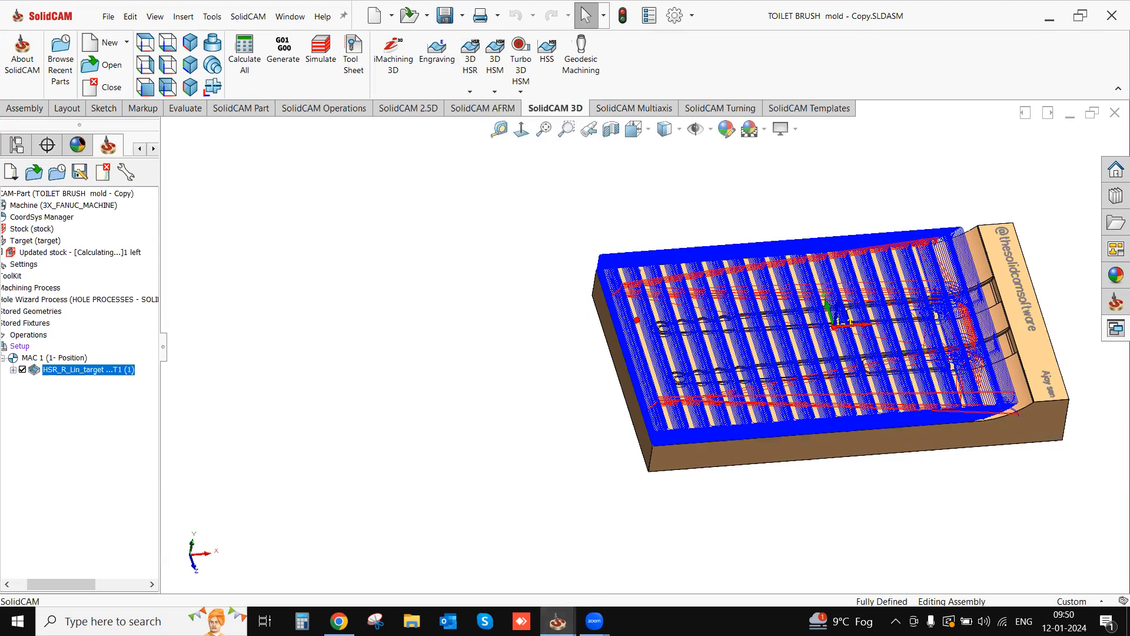
mouse_move(558, 620)
left_click(500, 571)
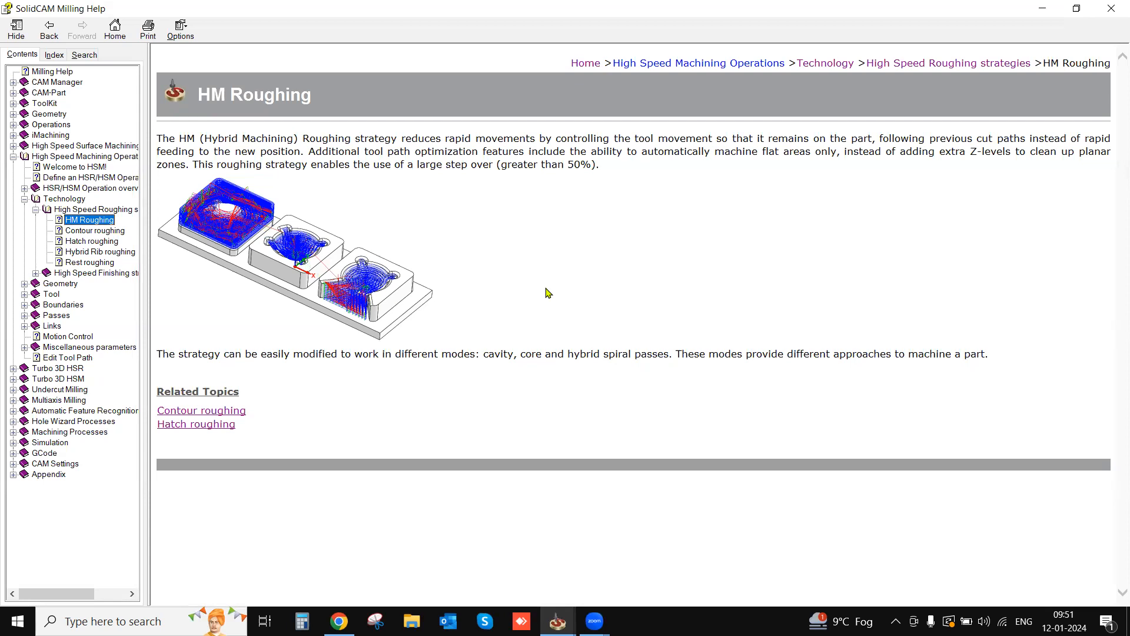
left_click(1037, 12)
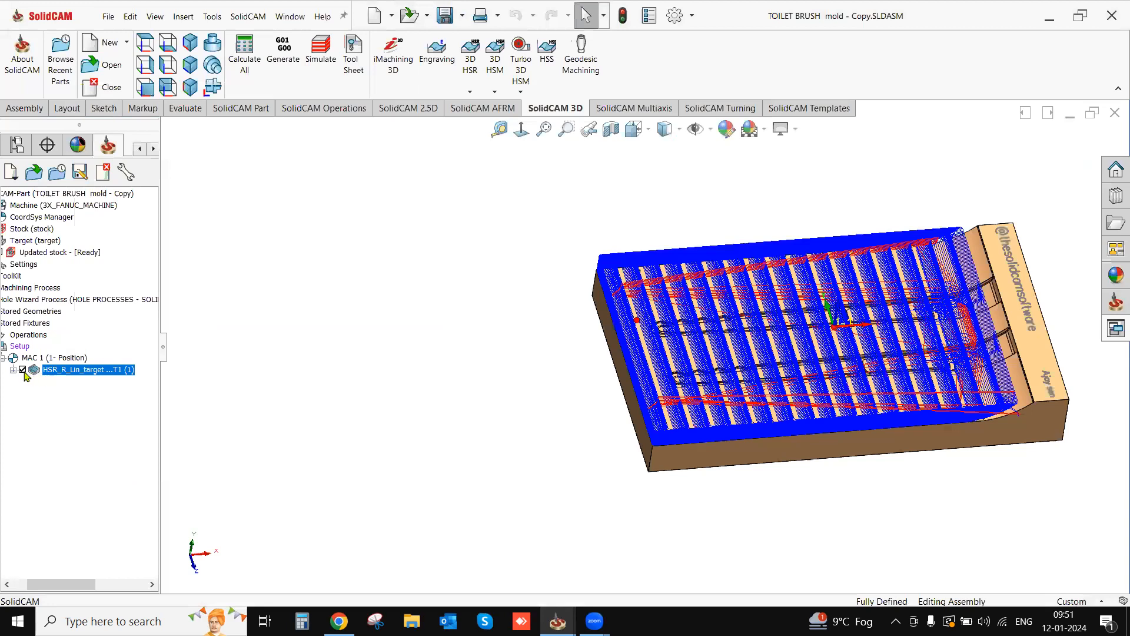
Step: Hide the hatch toolpath and start an HM Roughing operation with the D50 R6 bull nose mill
left_click(22, 370)
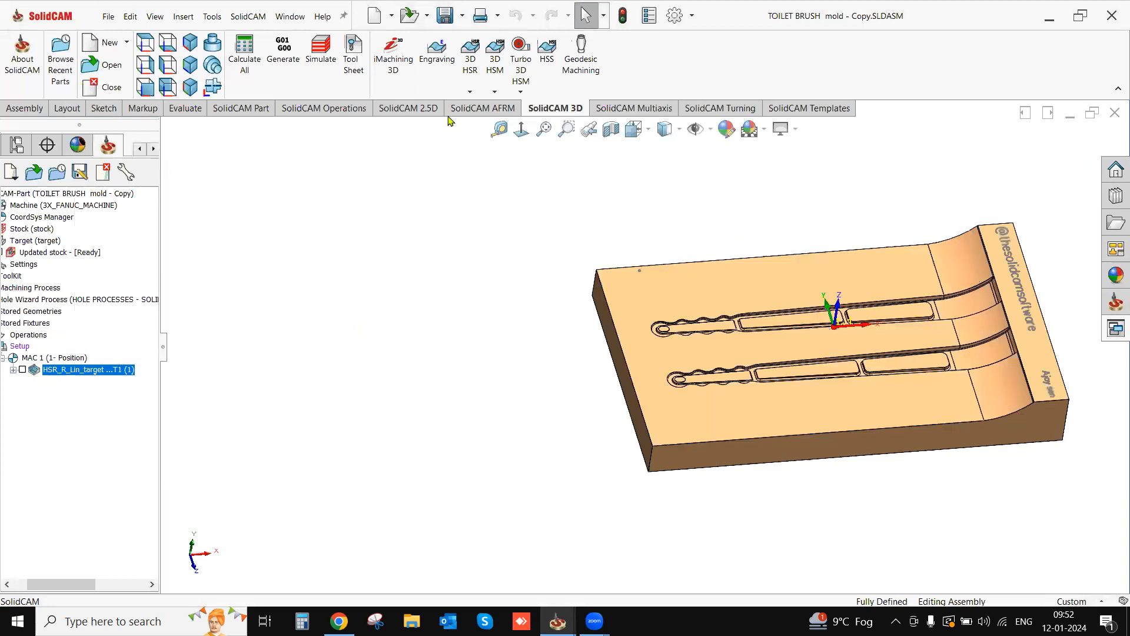
left_click(470, 89)
left_click(494, 106)
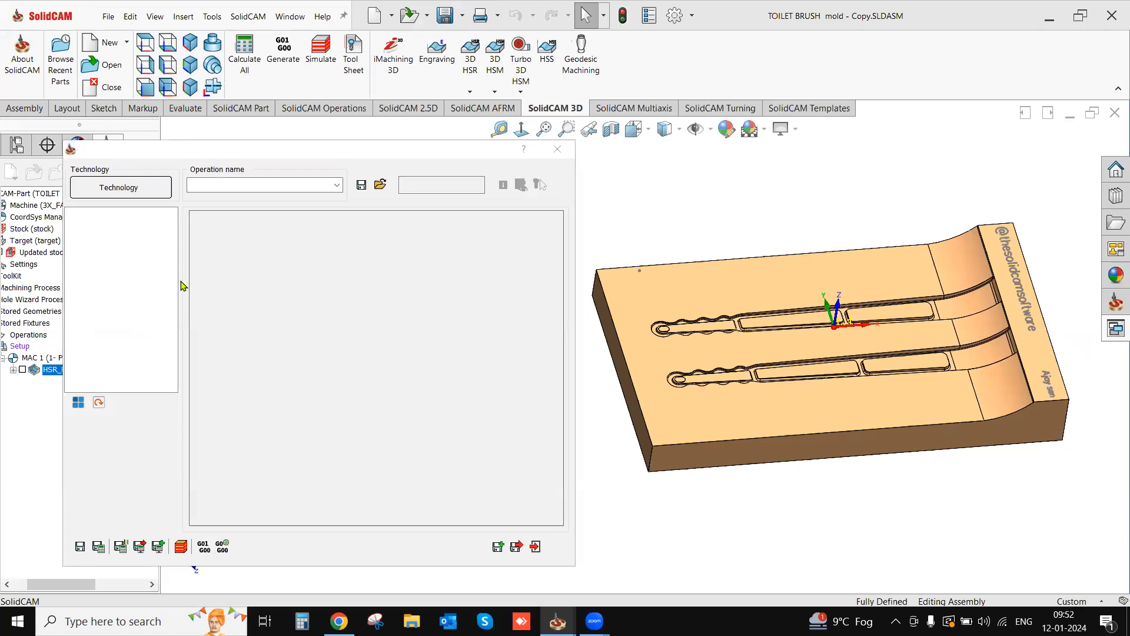
left_click(103, 225)
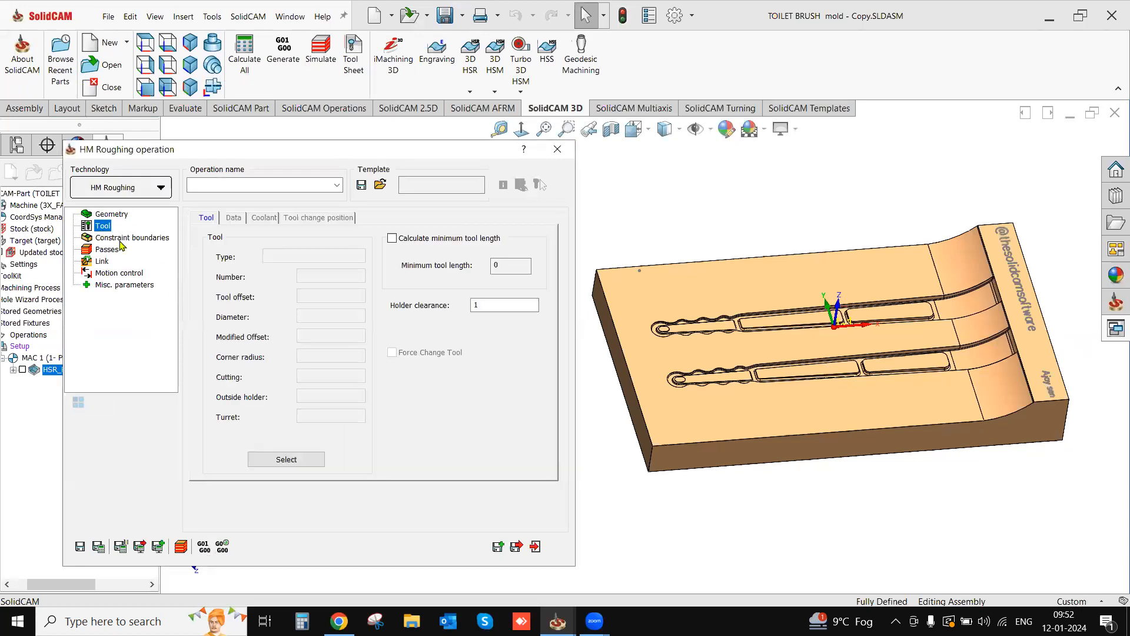
left_click(284, 458)
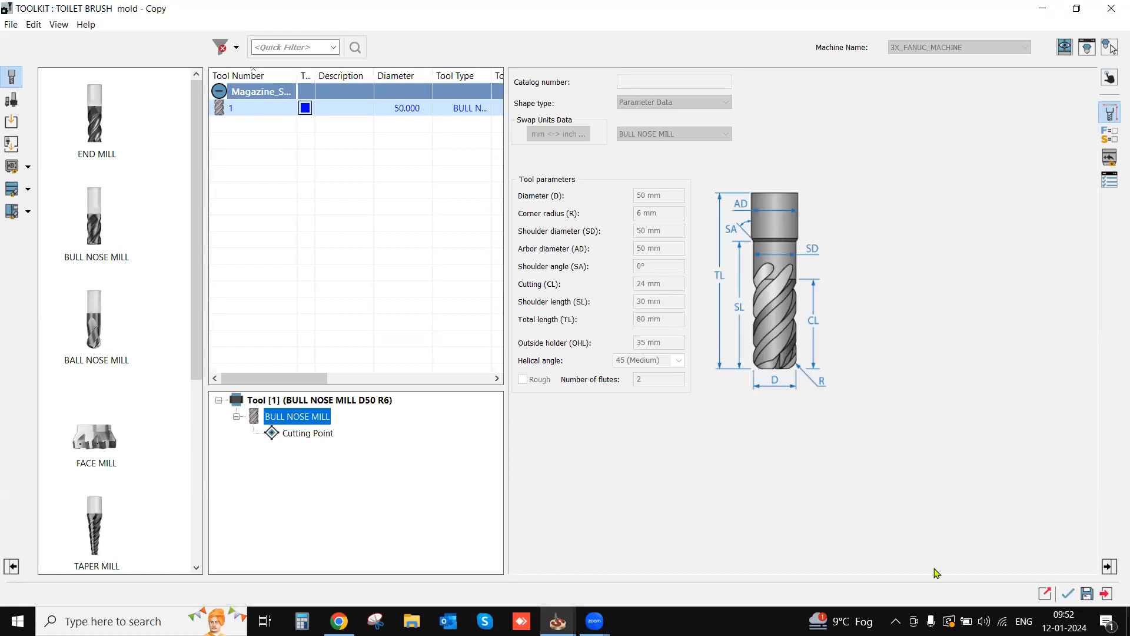
left_click(1067, 593)
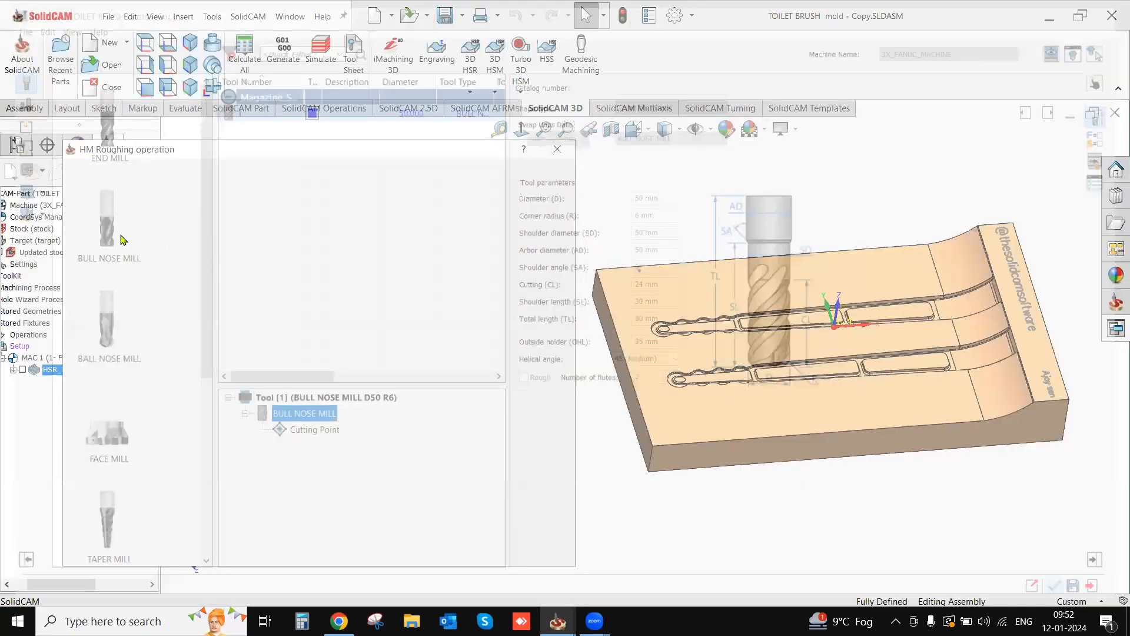
Step: Try the Core, Cavity and HM spiral step over types, and exit the HM Roughing operation without saving it
left_click(318, 441)
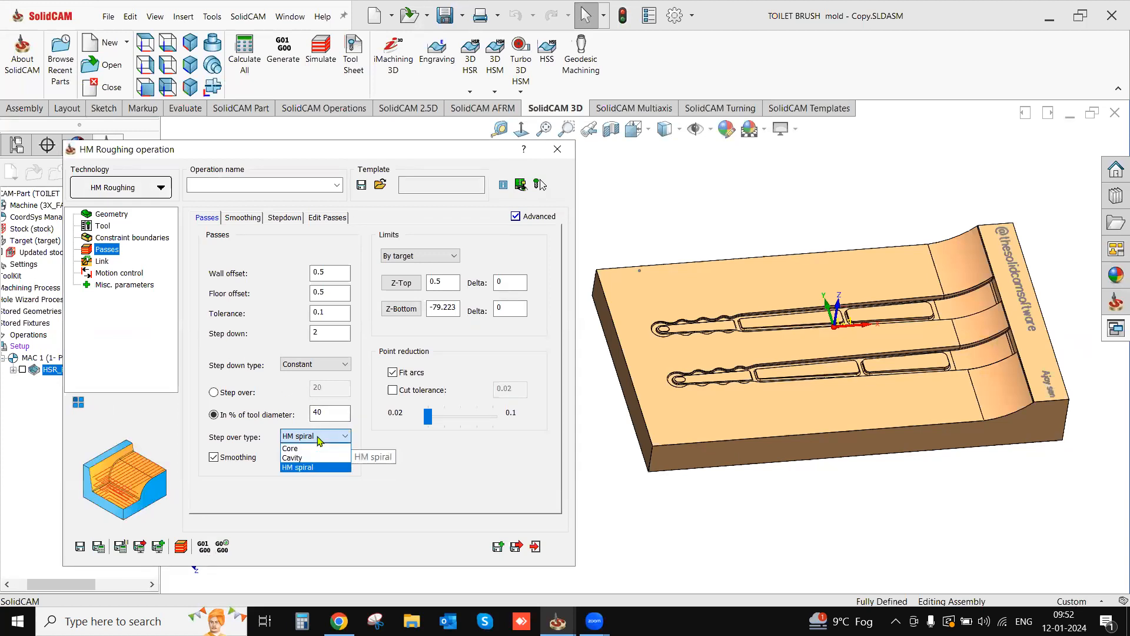
left_click(299, 448)
left_click(300, 439)
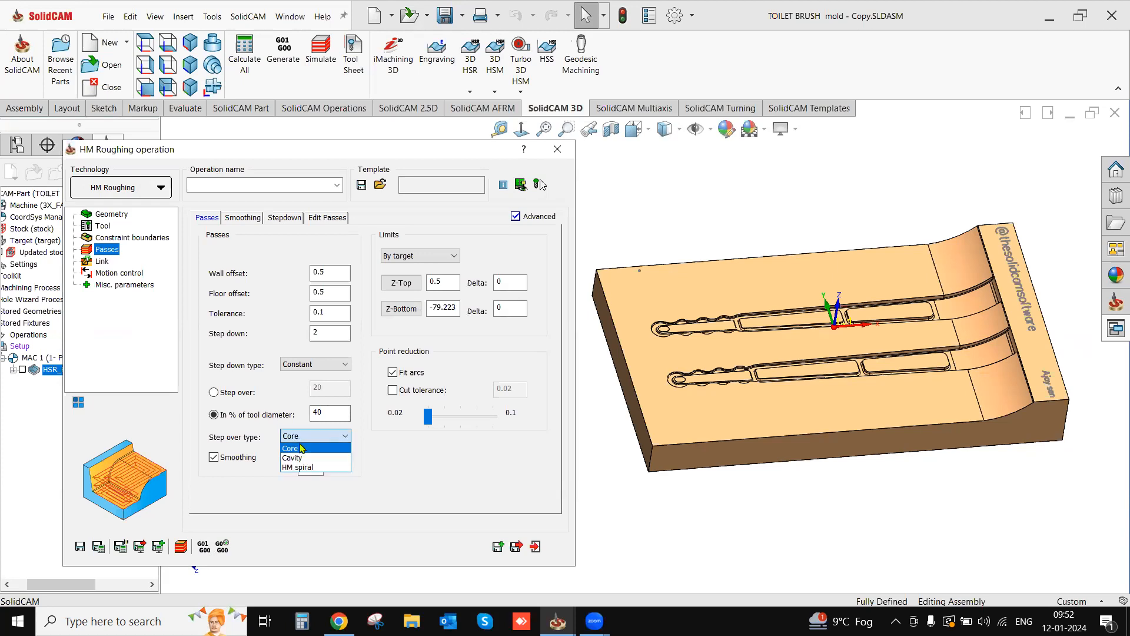
left_click(300, 458)
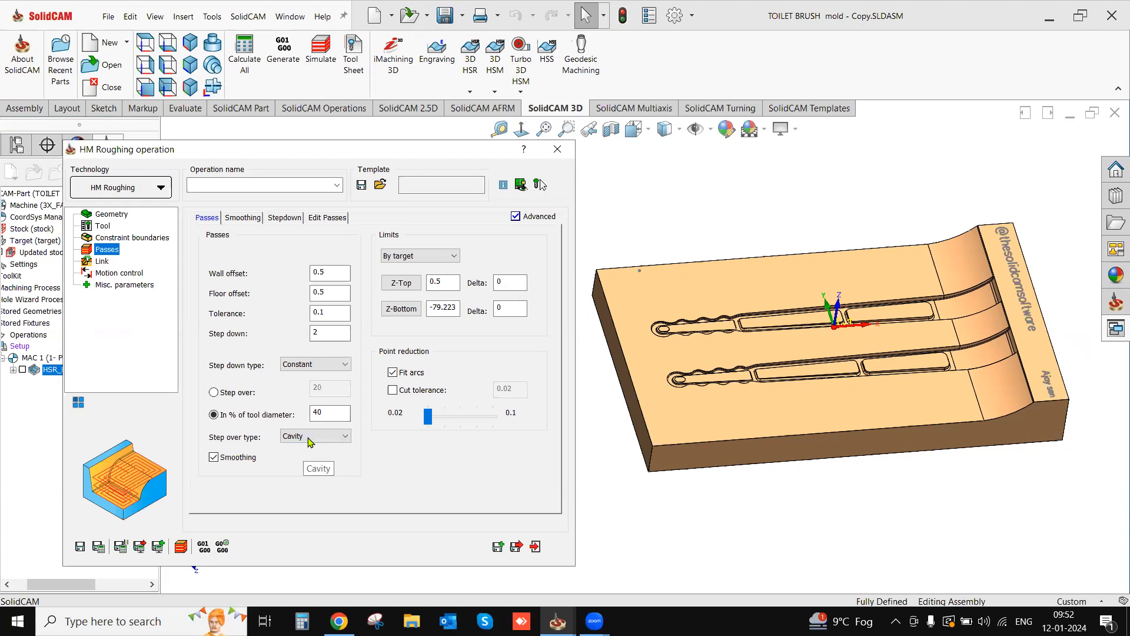
left_click(310, 442)
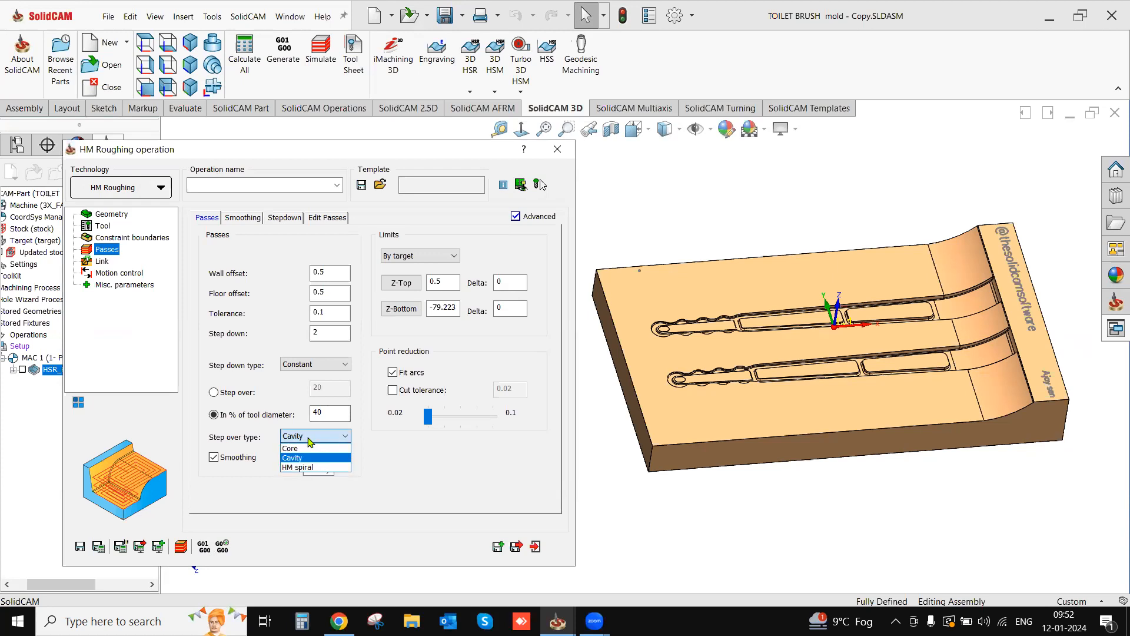
left_click(310, 467)
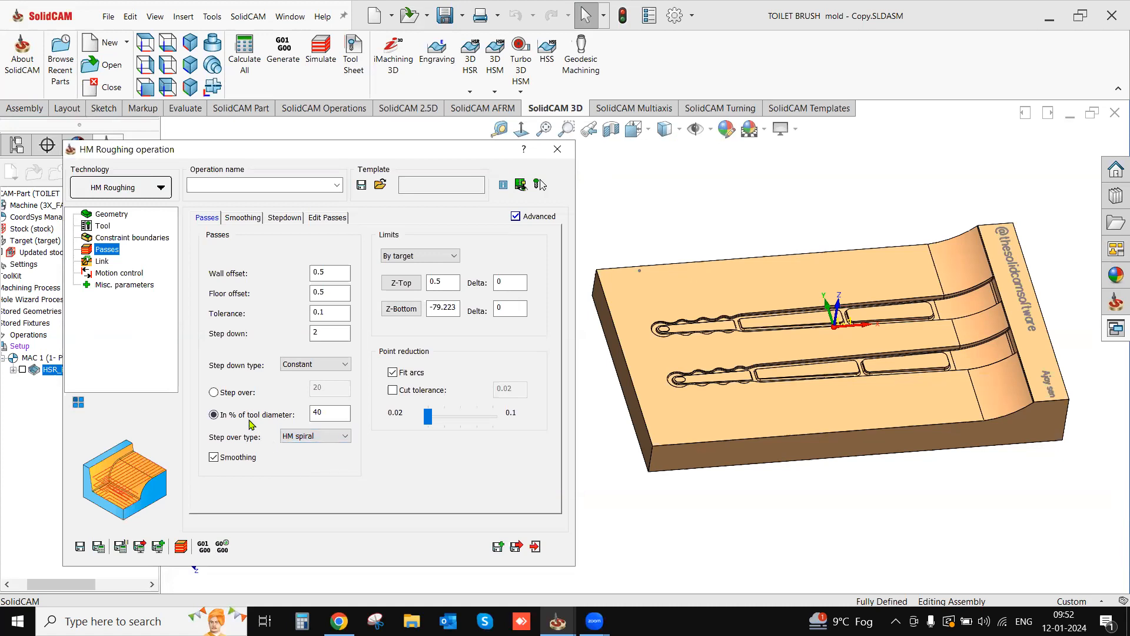
double_click(329, 414)
left_click(537, 547)
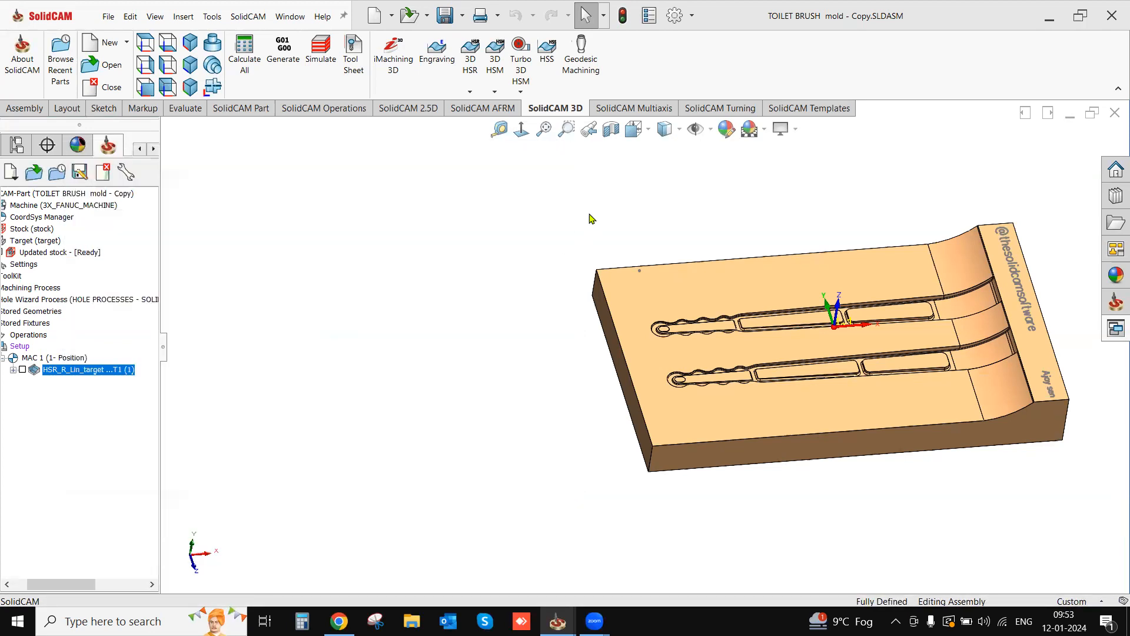
Step: Close the toilet brush mold CAM-Part and open the Hybrid rib roughing CAM-Part
left_click(470, 92)
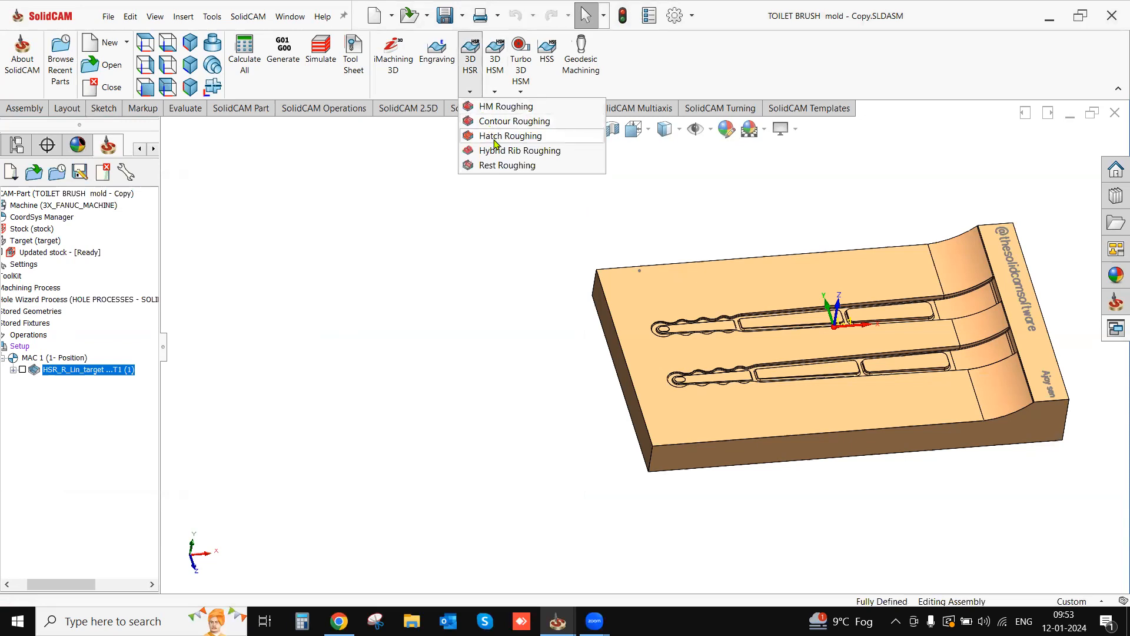
left_click(503, 240)
left_click(1114, 112)
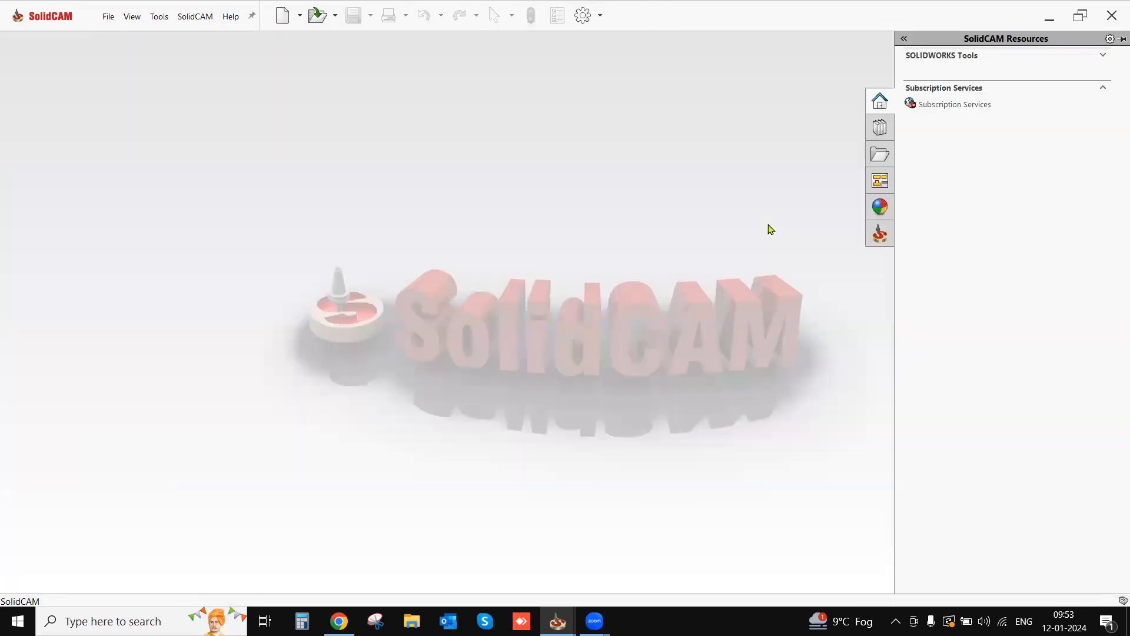
left_click(879, 234)
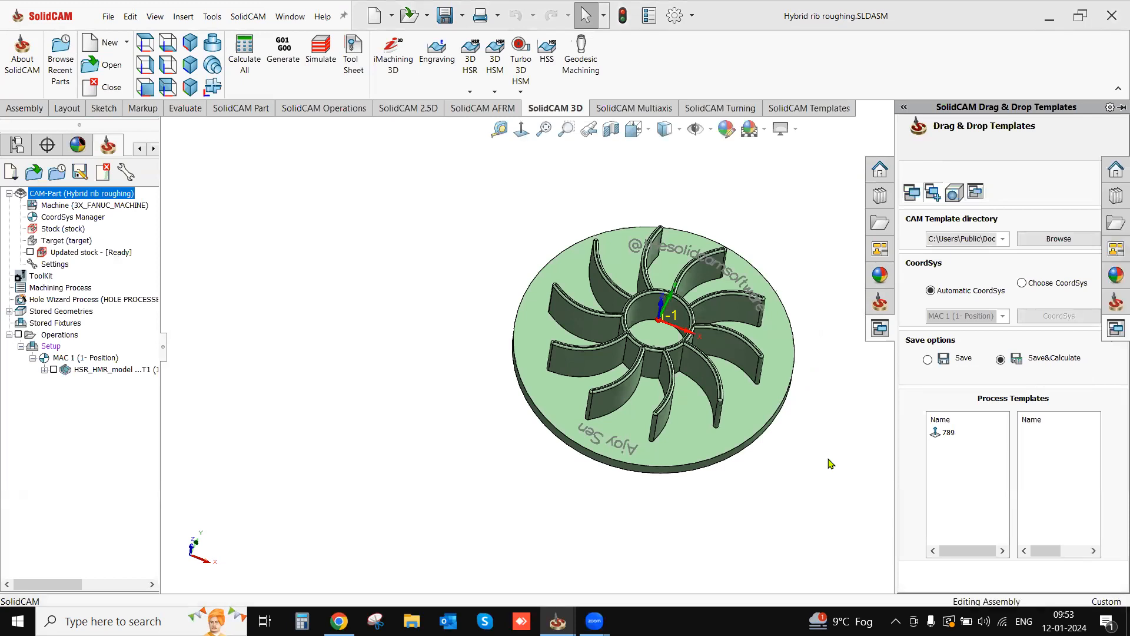
Step: Display the existing HSR_HMR_model toolpath and examine how its passes run between and along the disc's curved ribs
middle_click_drag(755, 261, 756, 292)
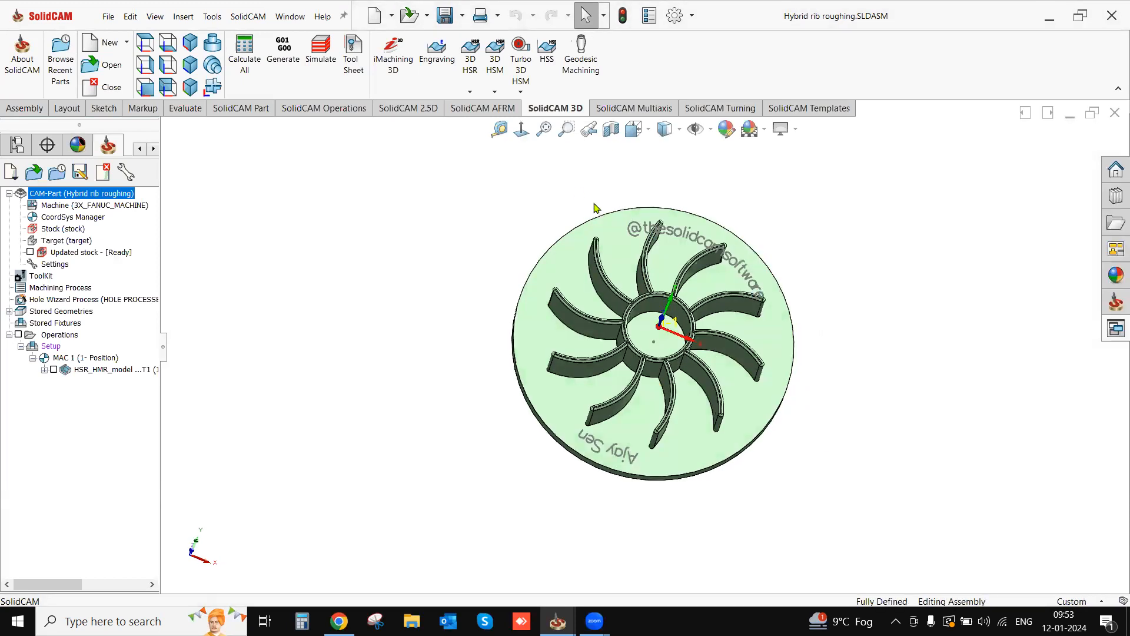
left_click(526, 132)
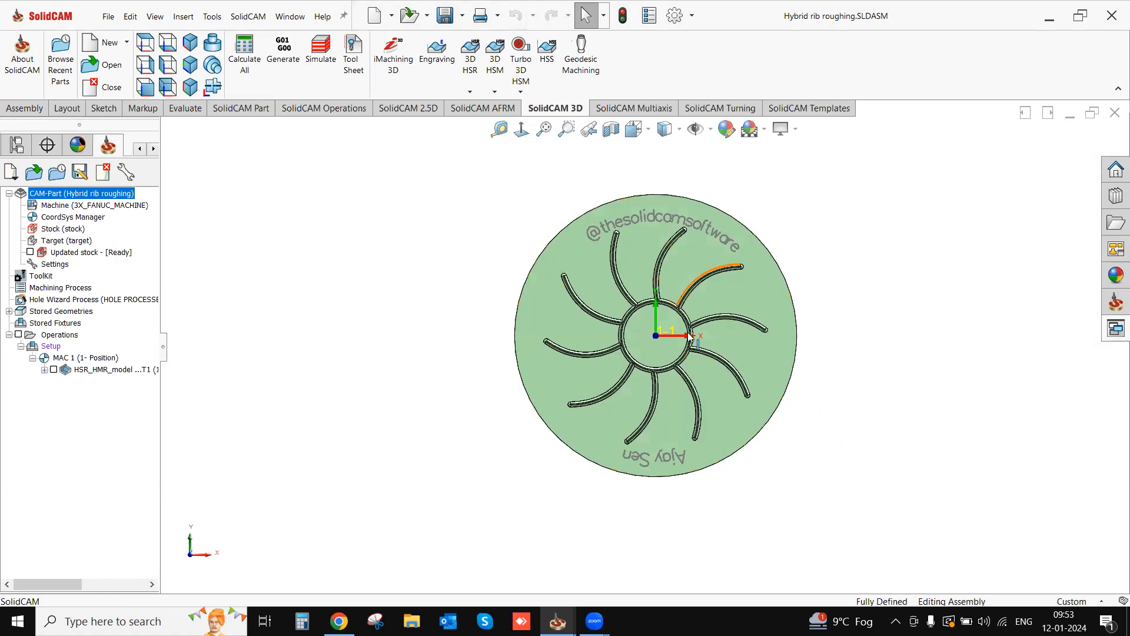
scroll(692, 361, "down", 2)
middle_click_drag(691, 361, 558, 367)
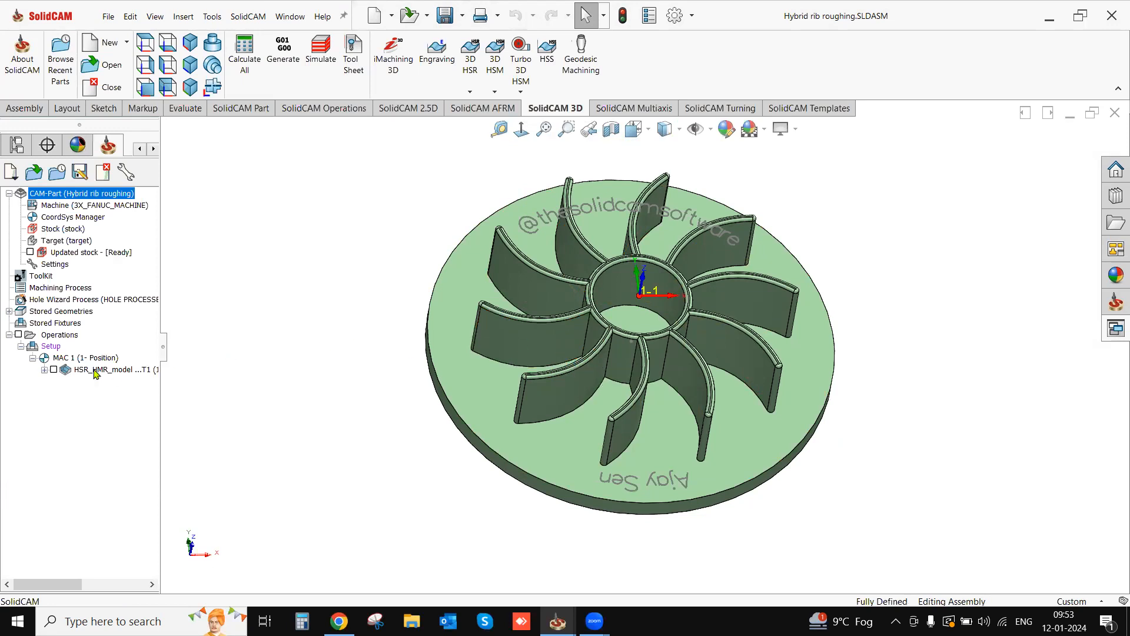
left_click(53, 370)
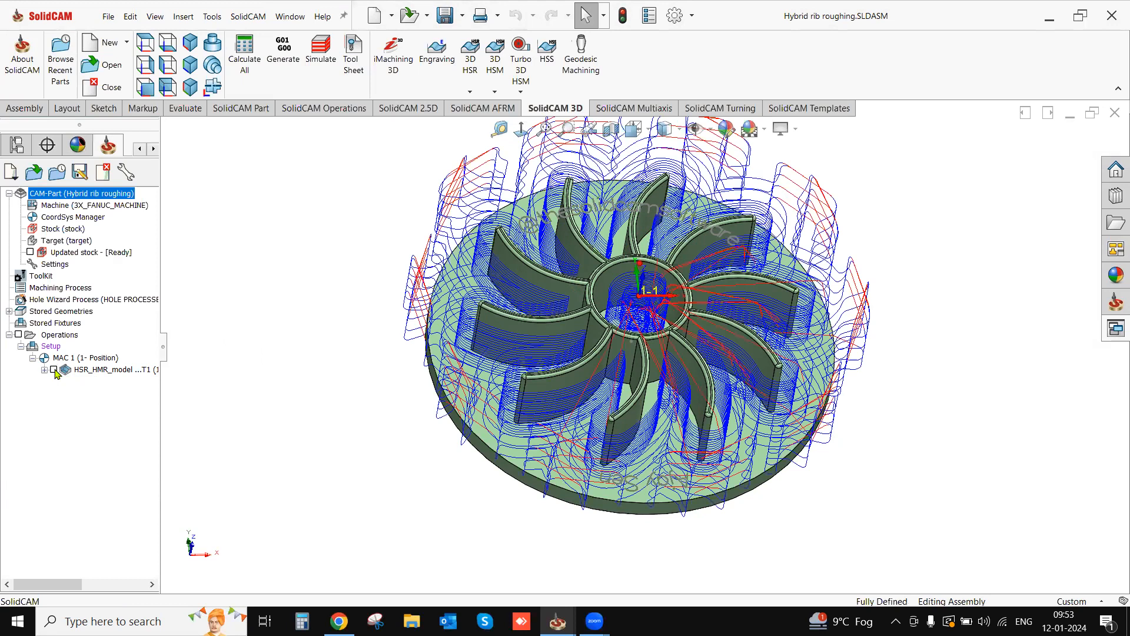
middle_click_drag(575, 404, 700, 362)
scroll(716, 351, "down", 5)
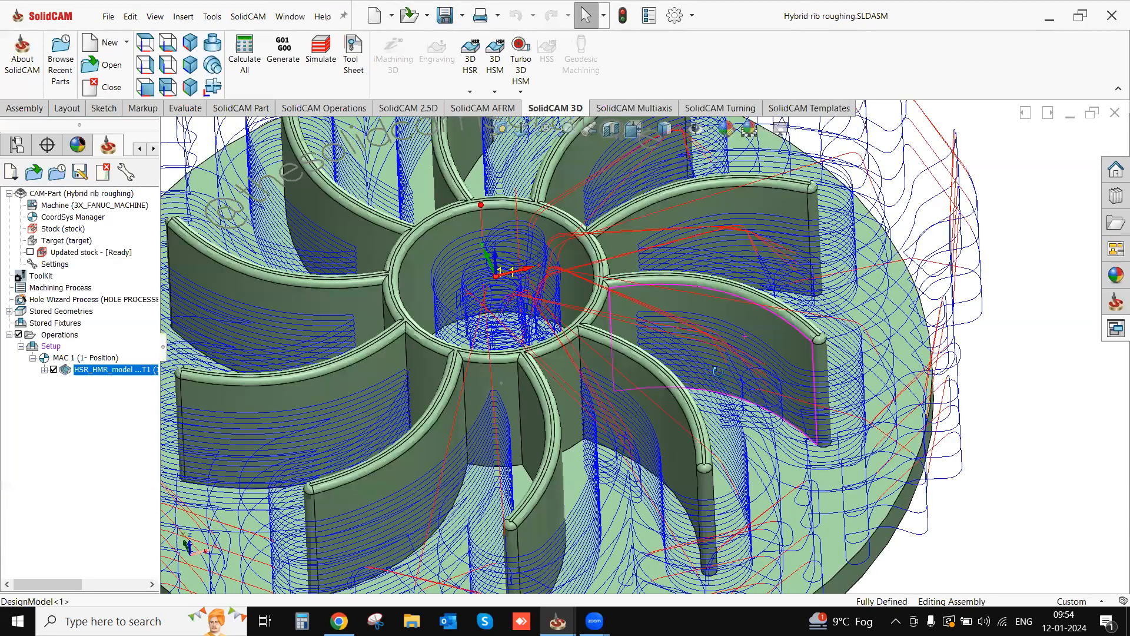
middle_click_drag(724, 383, 728, 400)
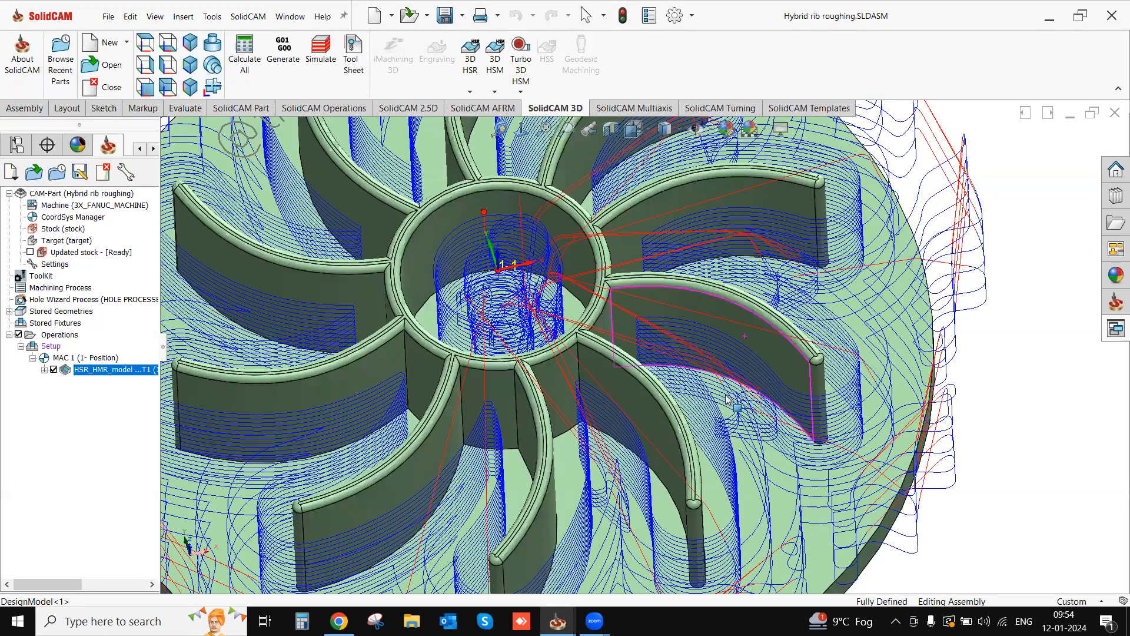
left_click(785, 367)
scroll(785, 368, "down", 2)
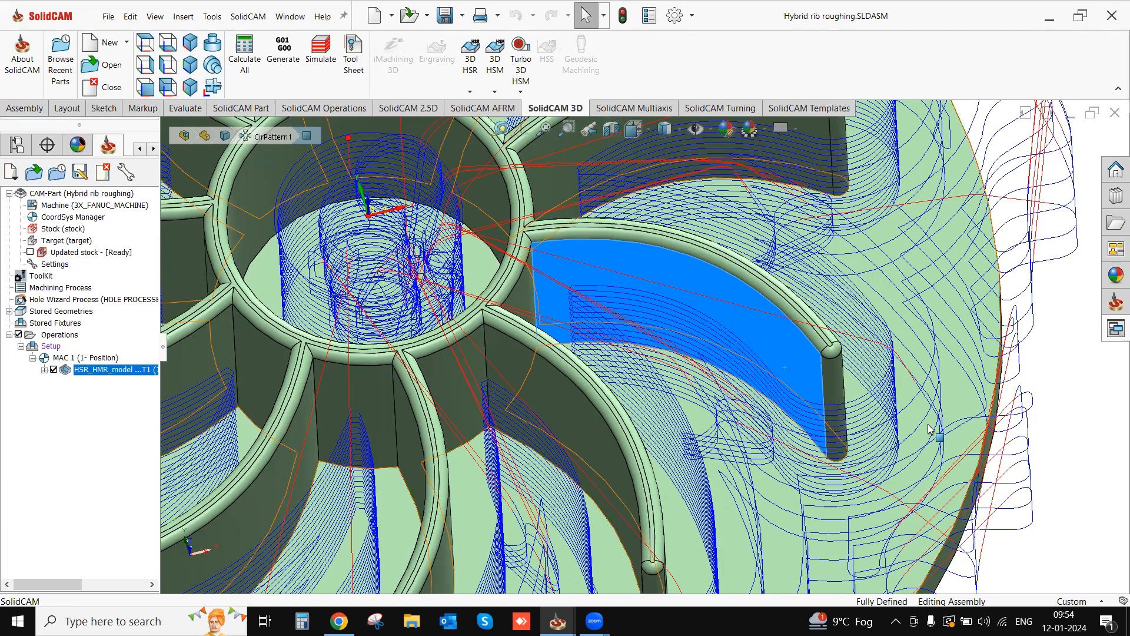
scroll(865, 443, "up", 1)
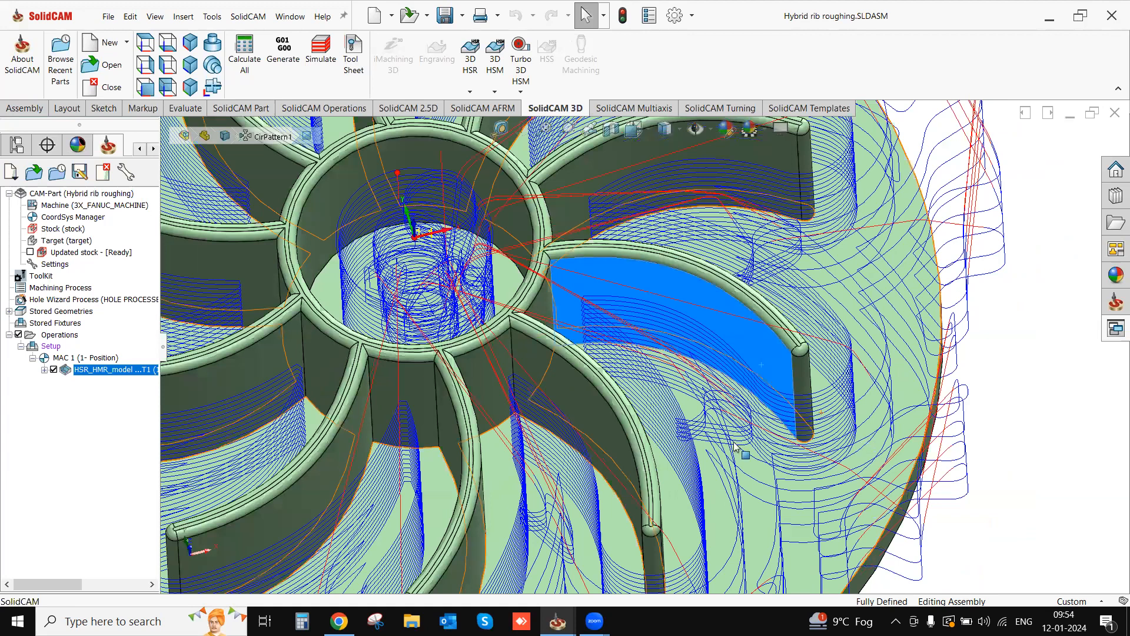
Step: Delete the existing HSR_HMR_model operation from the setup
right_click(108, 376)
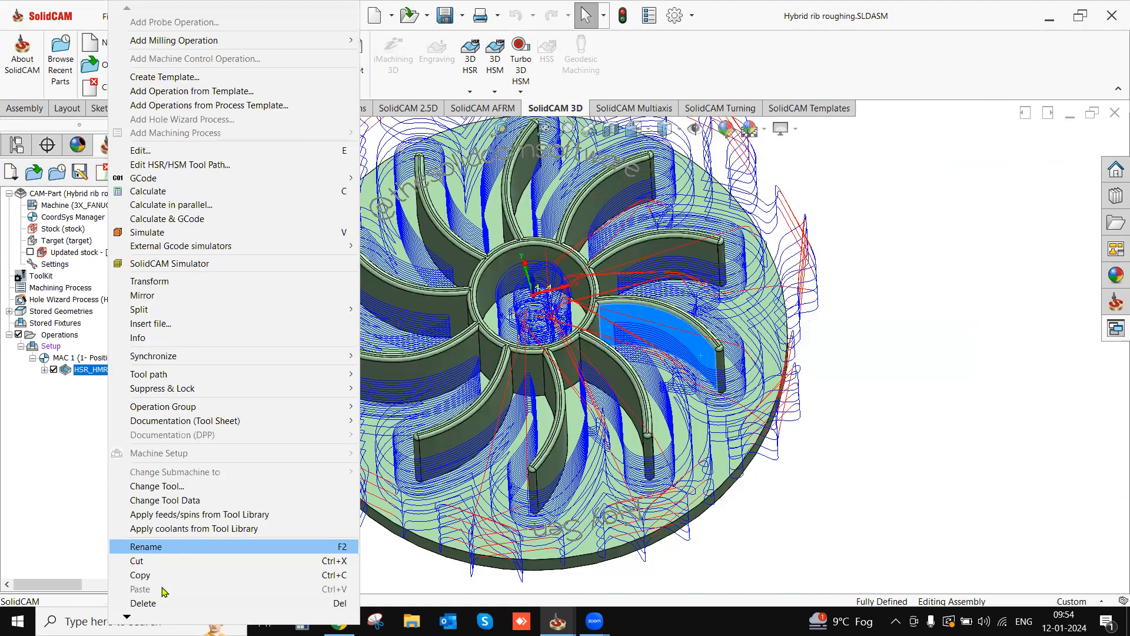
key("Delete")
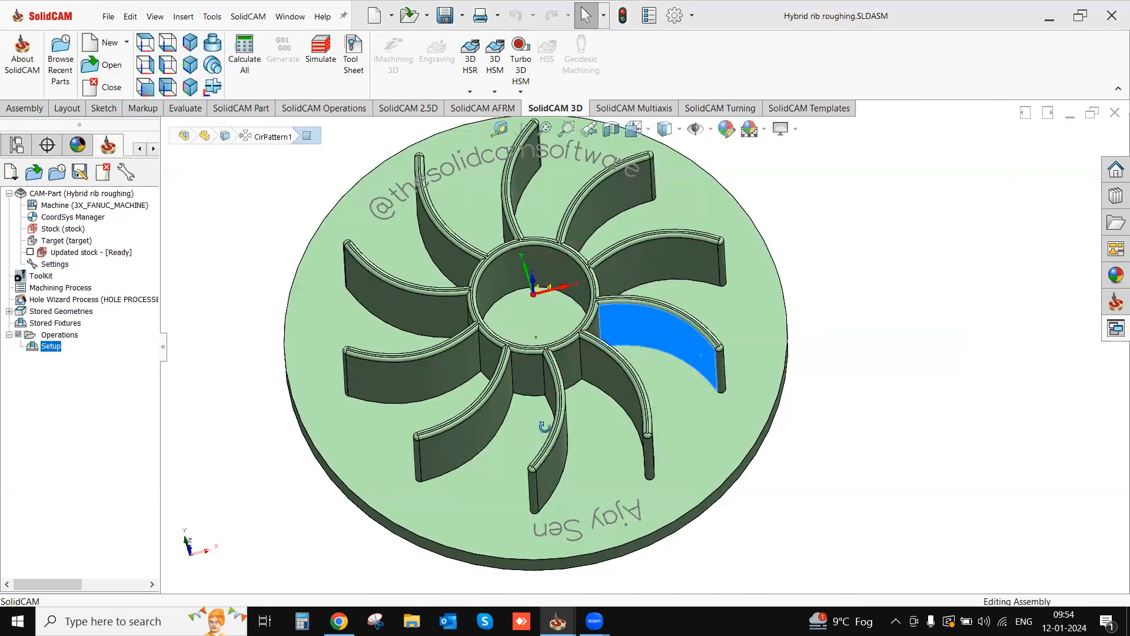
Step: Inspect the bare ribbed disc and orient the view straight down onto its top
middle_click_drag(529, 429, 511, 194)
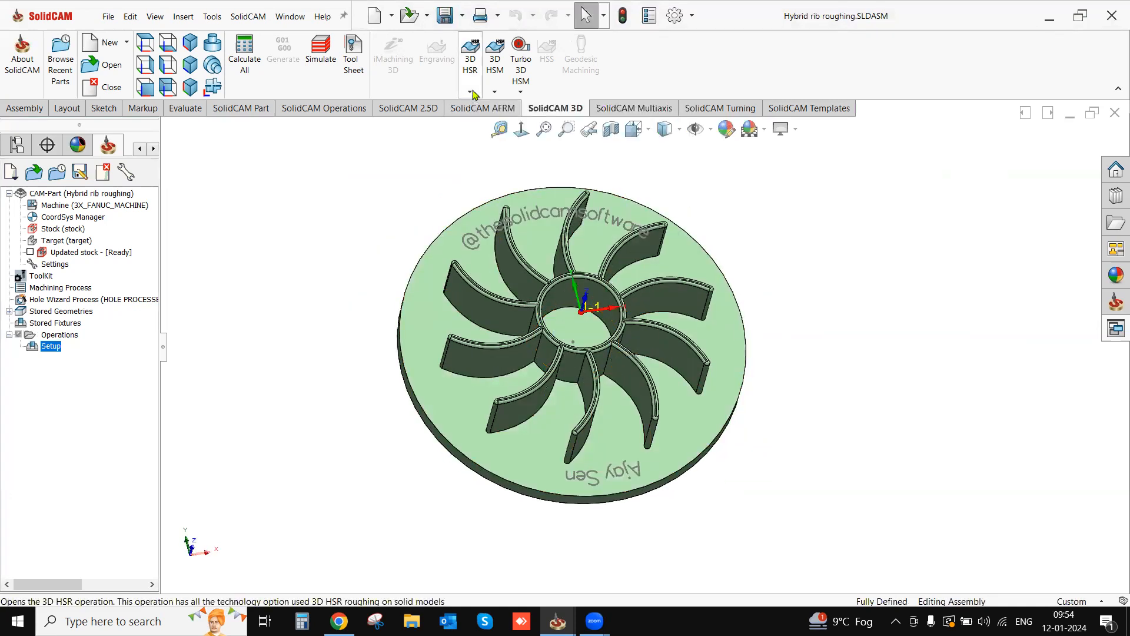
key("f")
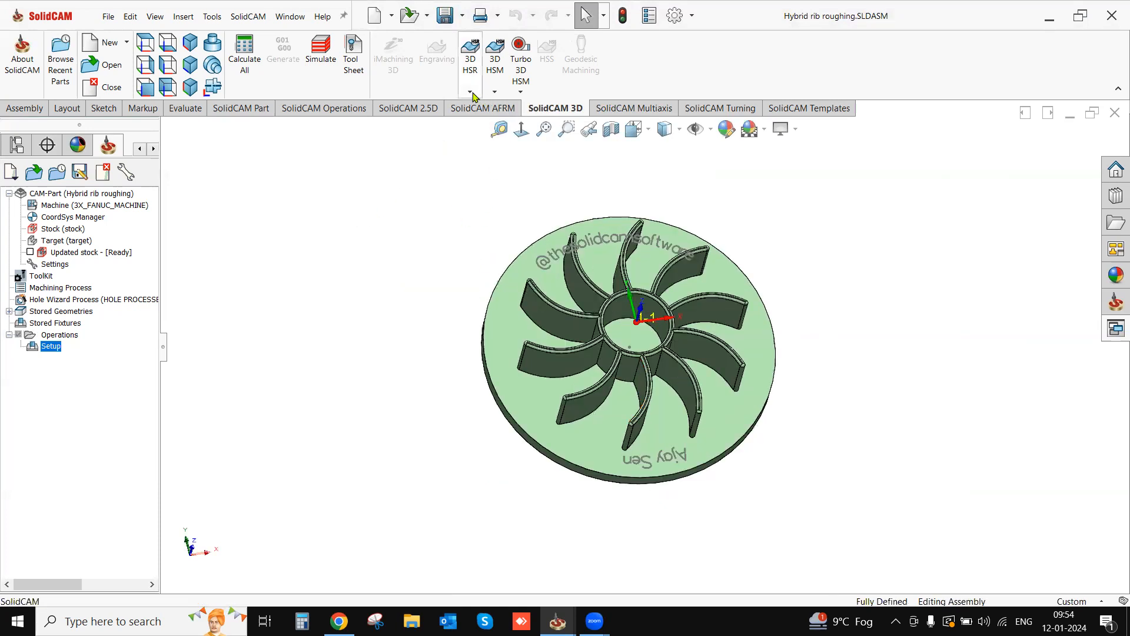
middle_click_drag(551, 334, 530, 312)
right_click(389, 288)
left_click(427, 292)
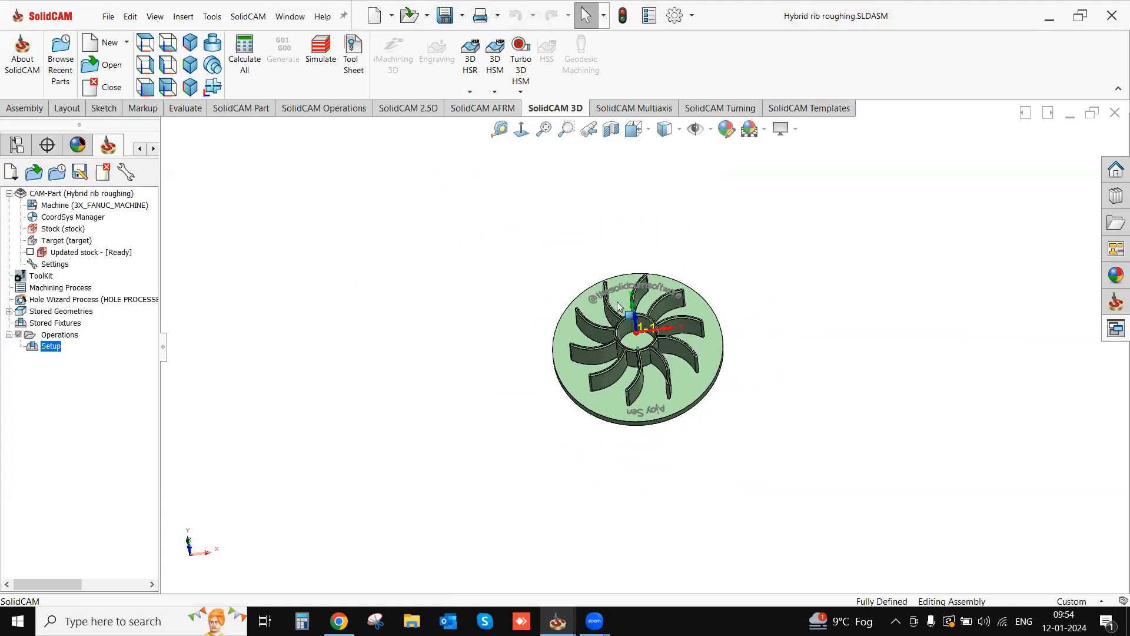
left_click(522, 128)
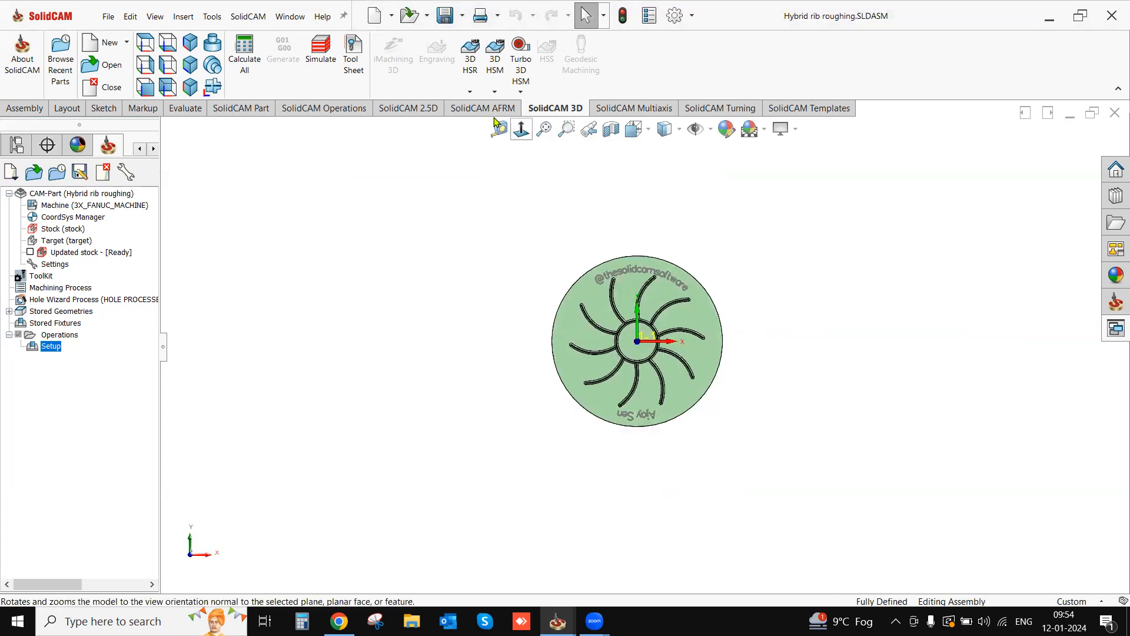
right_click(54, 338)
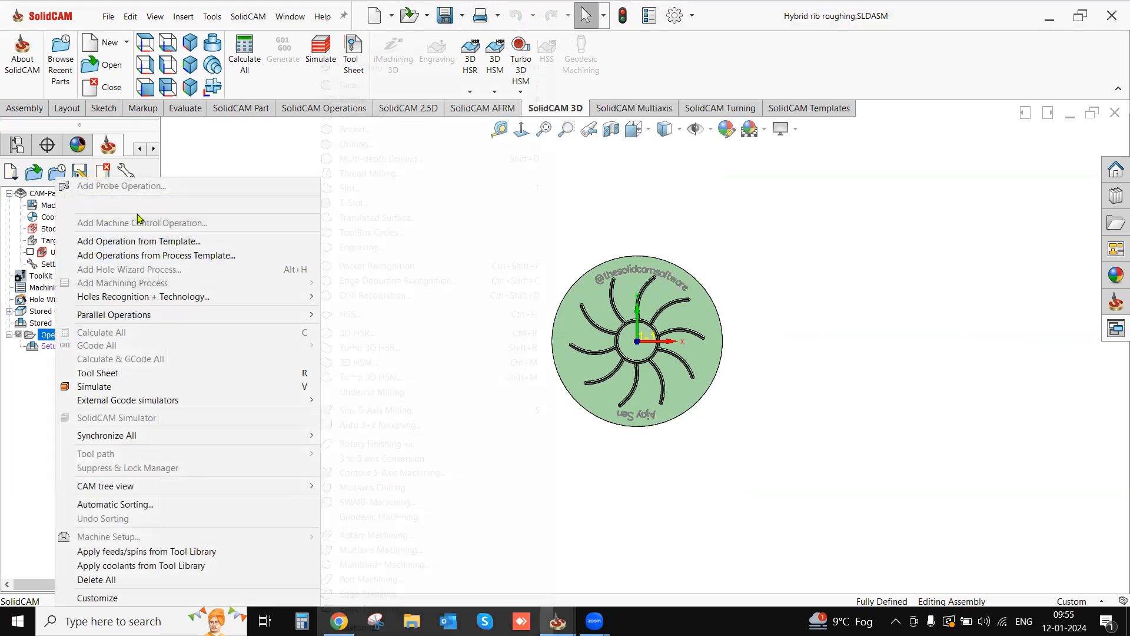
mouse_move(219, 211)
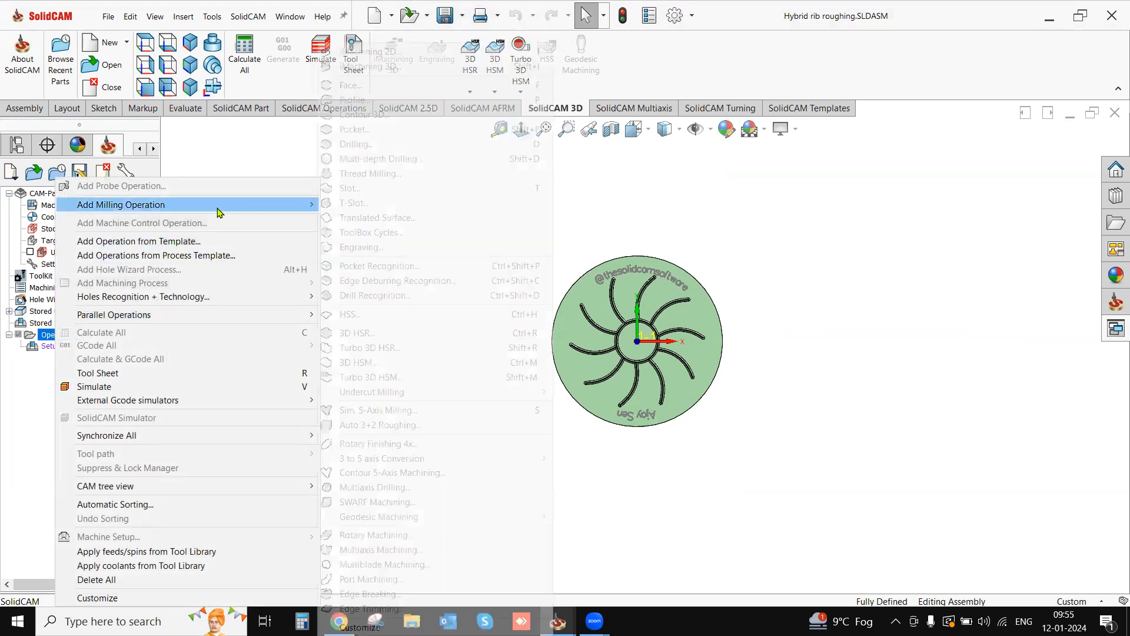
left_click(694, 449)
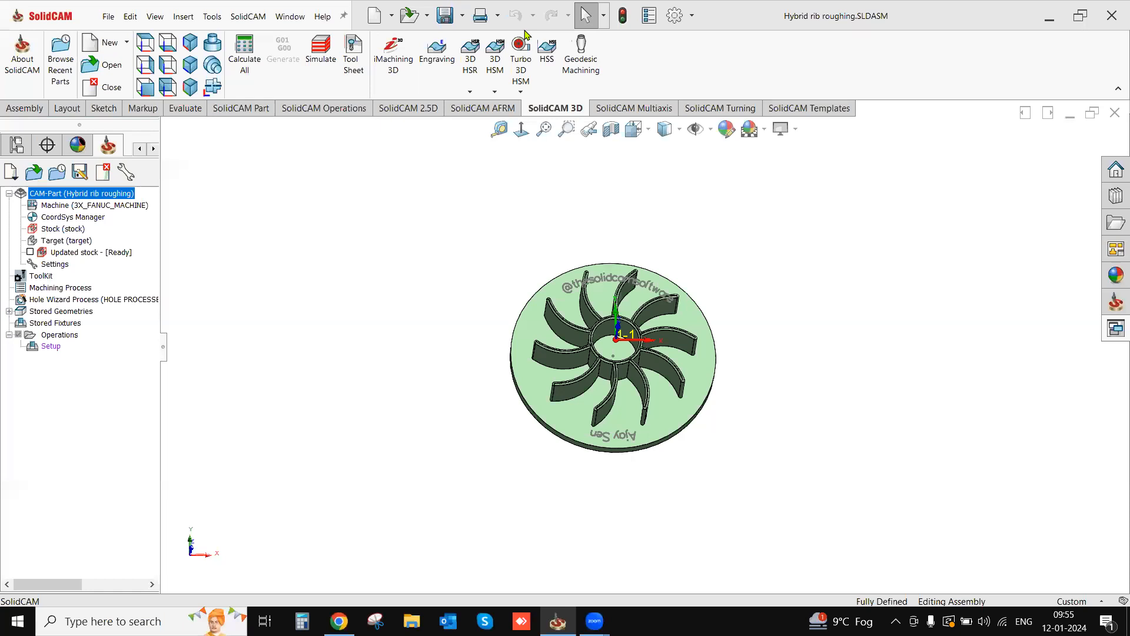
Step: Start a Hybrid Rib Roughing operation on the target and assign tool 1, the 8 mm end mill
left_click(469, 91)
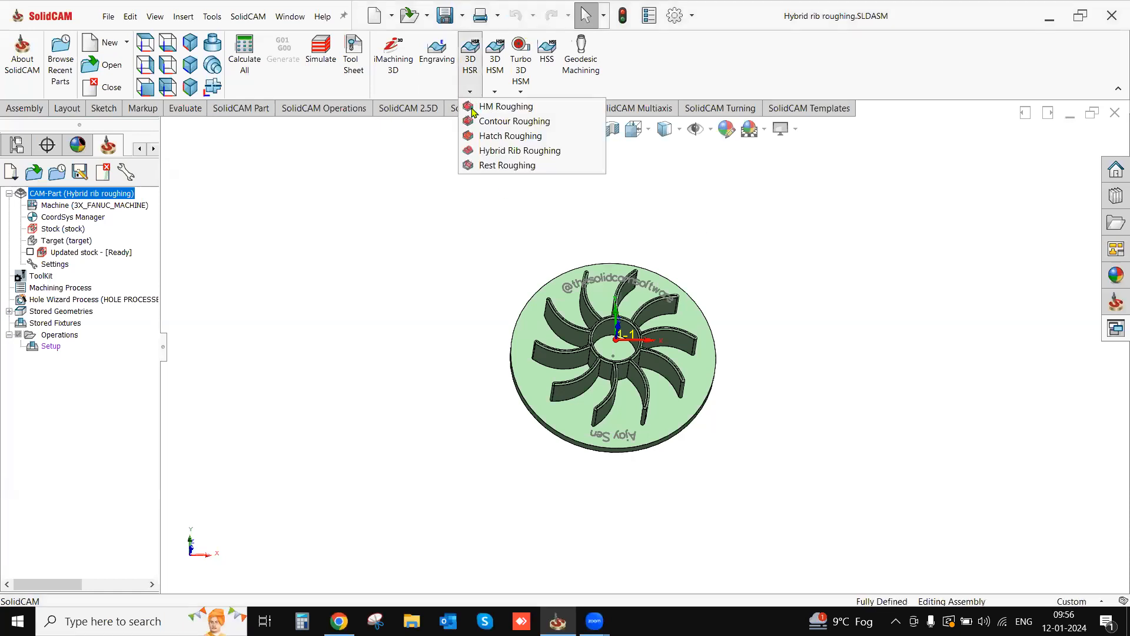
left_click(486, 152)
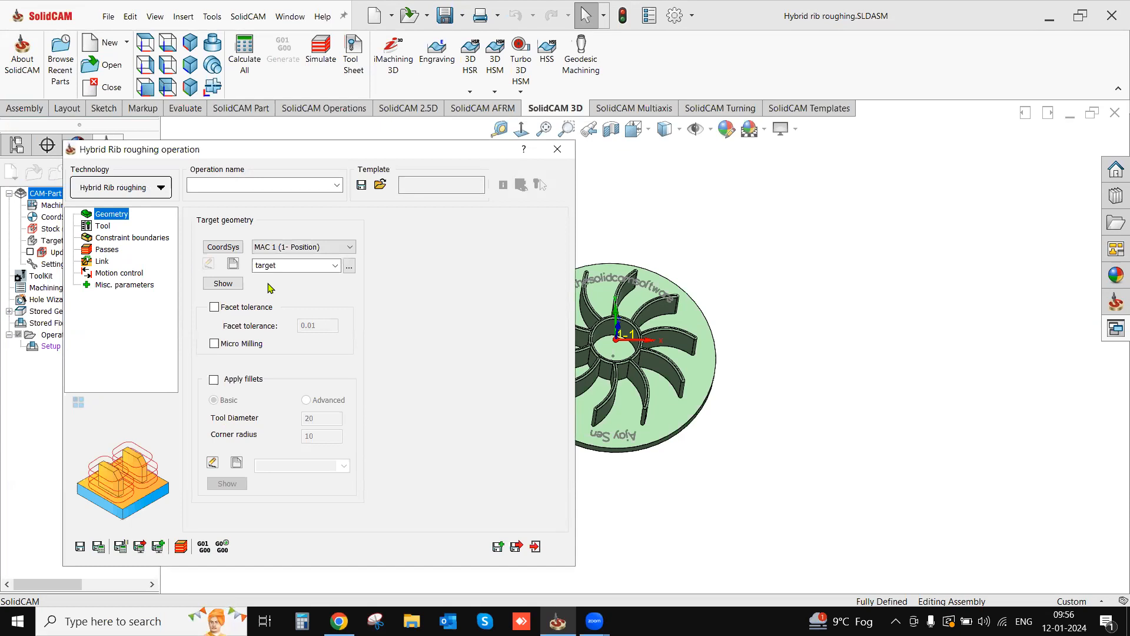
left_click(102, 227)
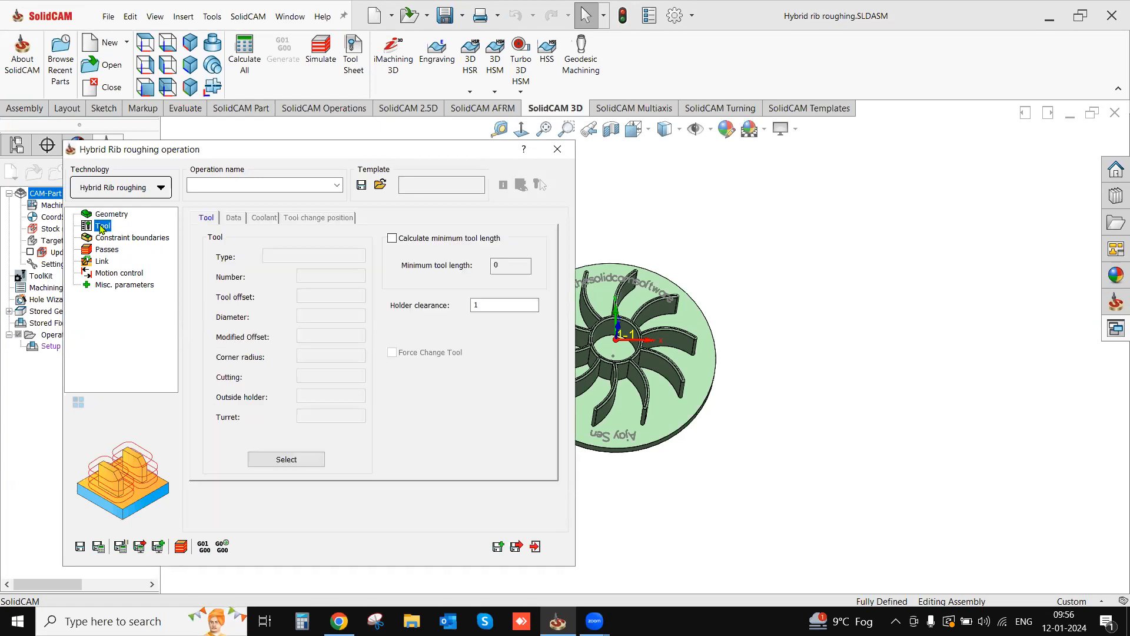
left_click(285, 459)
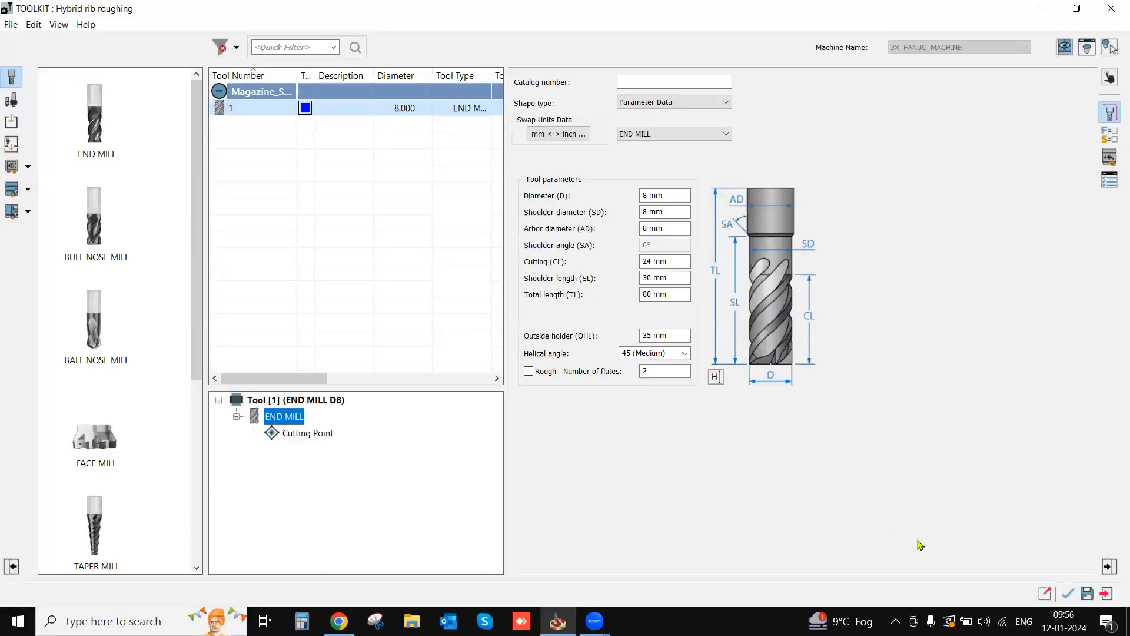
left_click(1066, 593)
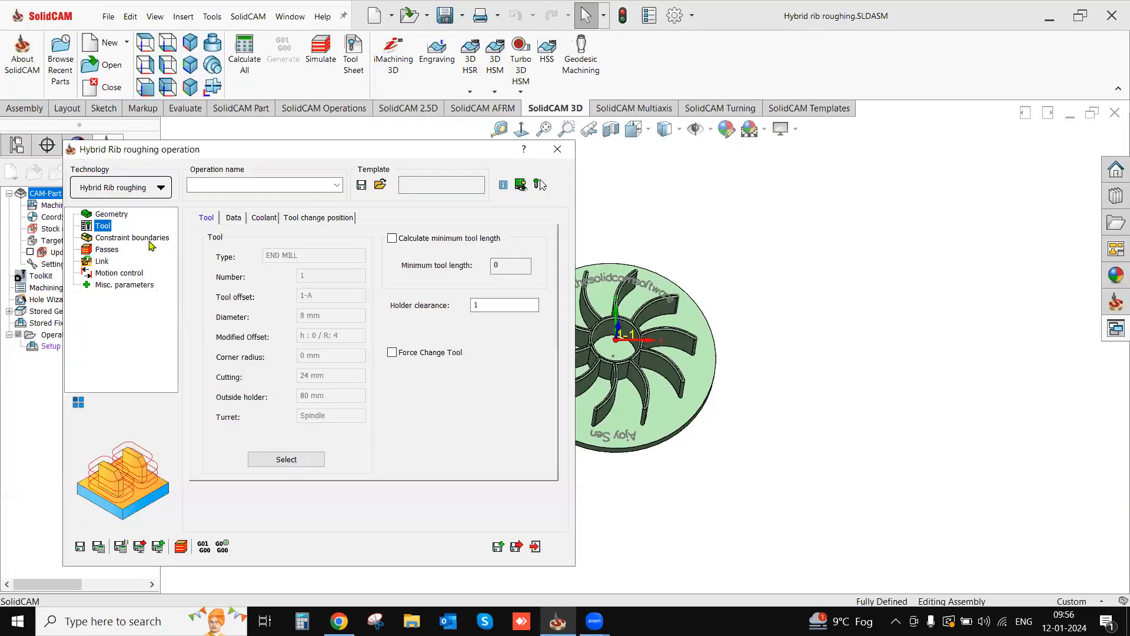
Step: Show the user-defined contour boundary on the ribbed disc to check it, and return to the operation settings
left_click(150, 237)
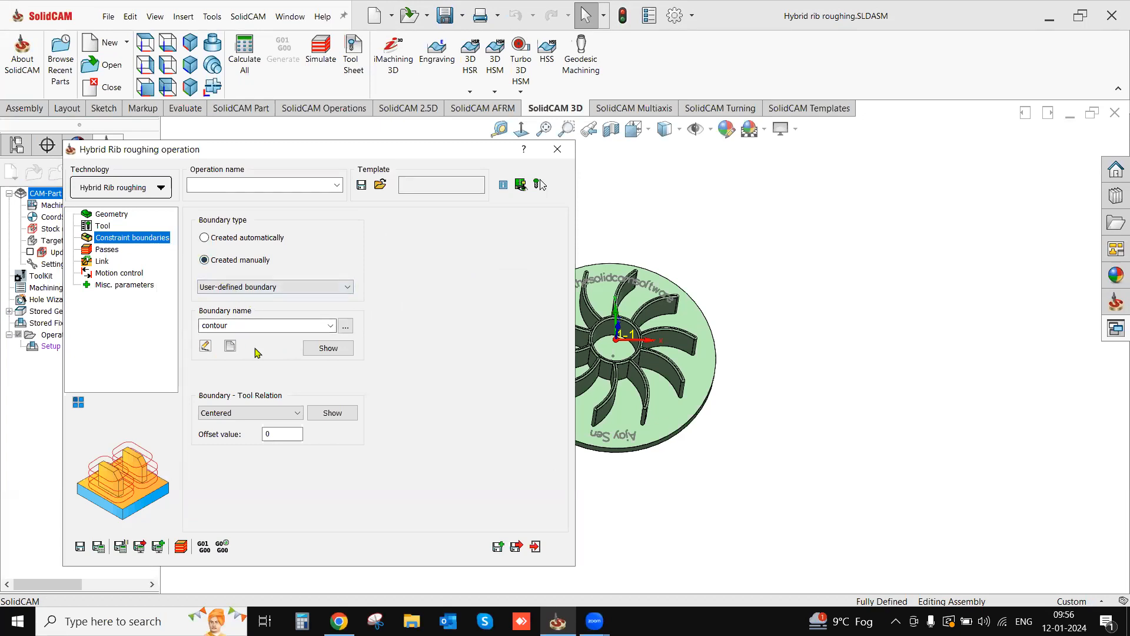
left_click(325, 349)
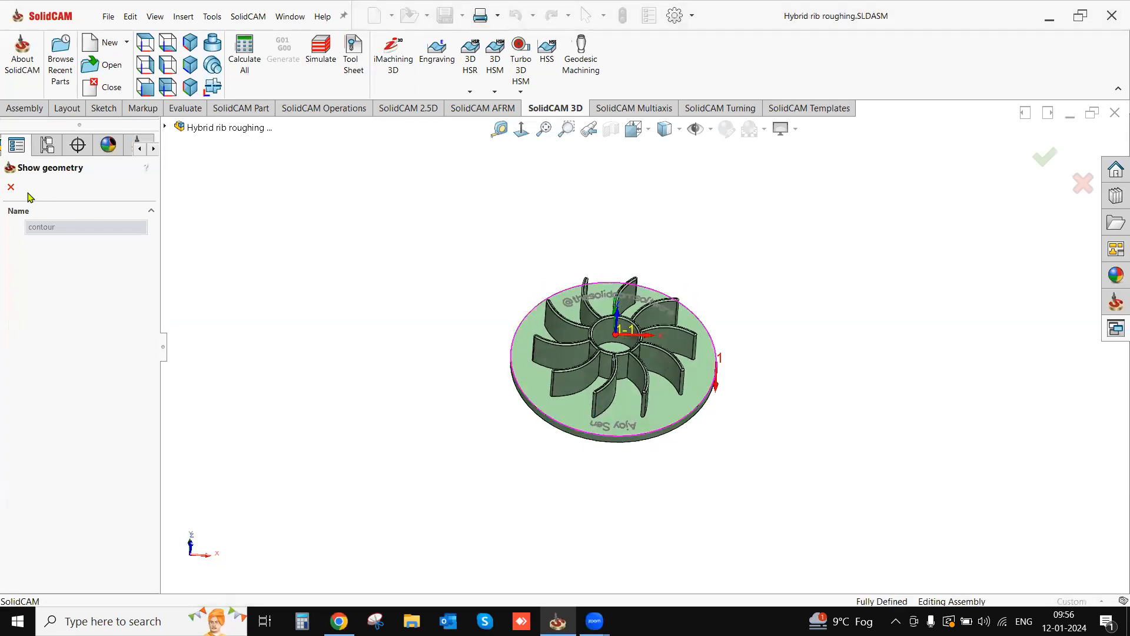
left_click(11, 186)
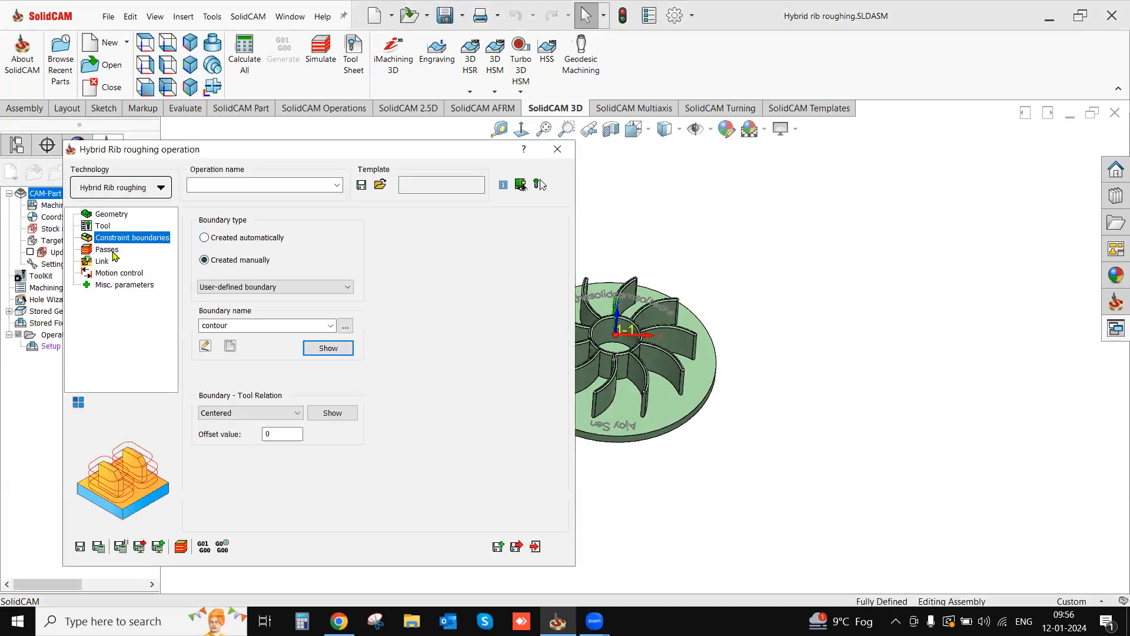
Step: Set the step down of the passes to 0.5 and enable smoothing
left_click(107, 250)
double_click(323, 275)
double_click(321, 301)
double_click(323, 326)
double_click(318, 352)
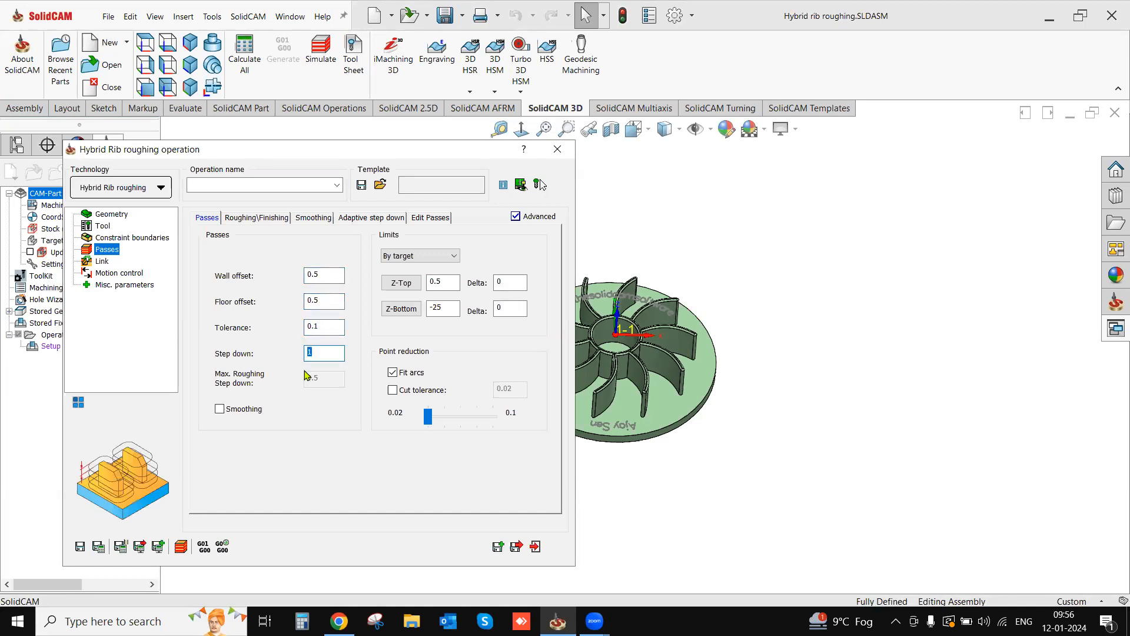
type("0.5")
left_click(221, 409)
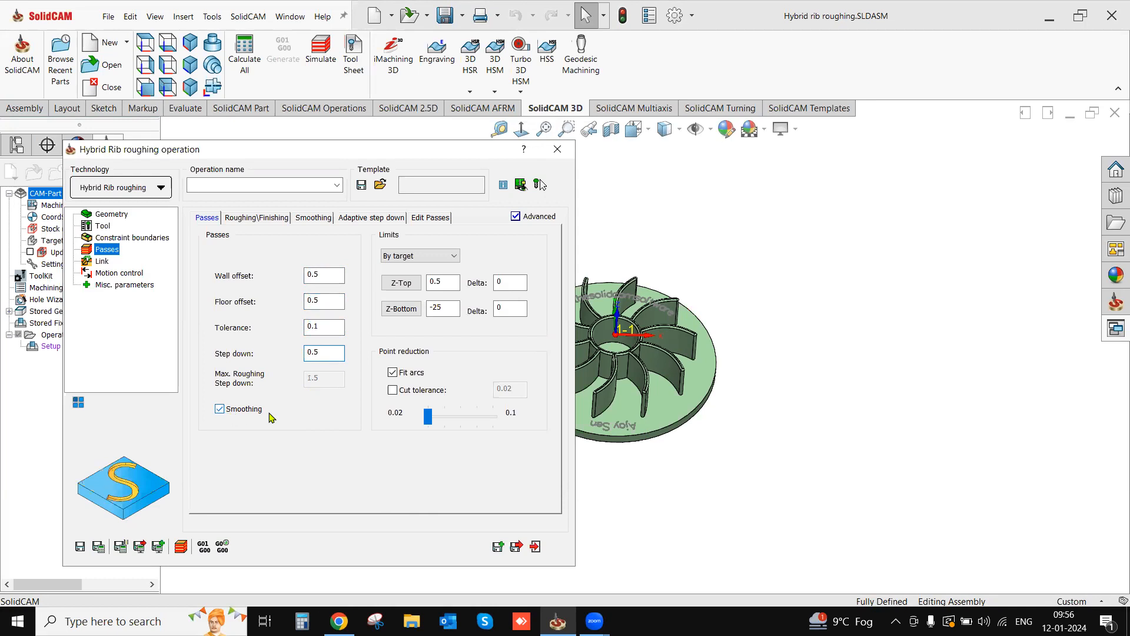
Step: Set both the roughing stepover and the finishing stepover to 4
left_click(255, 219)
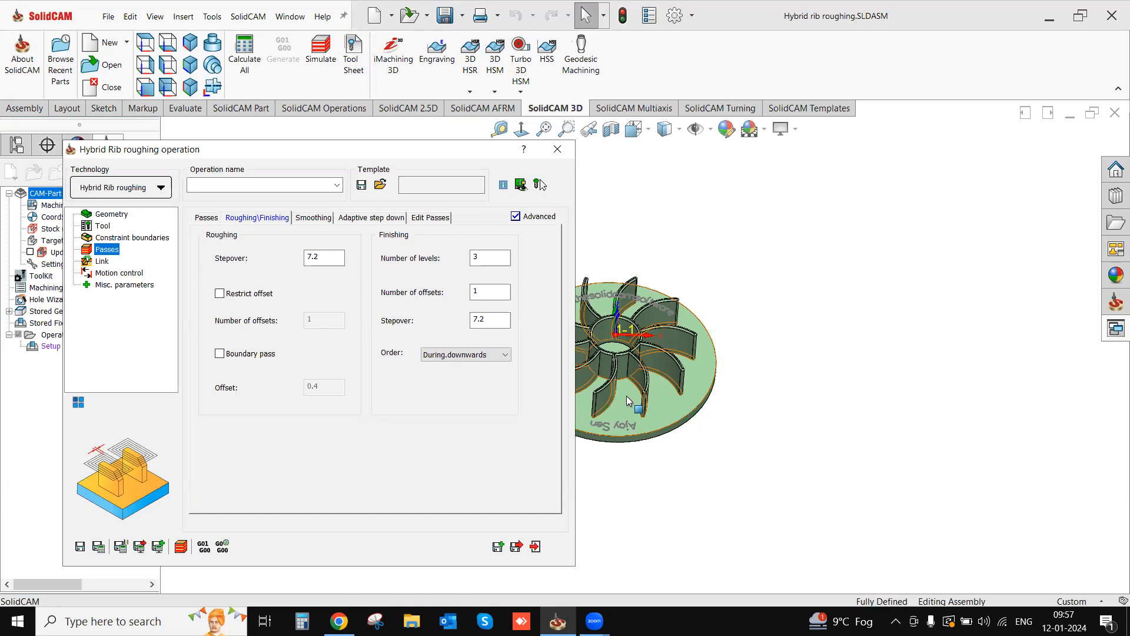
double_click(319, 257)
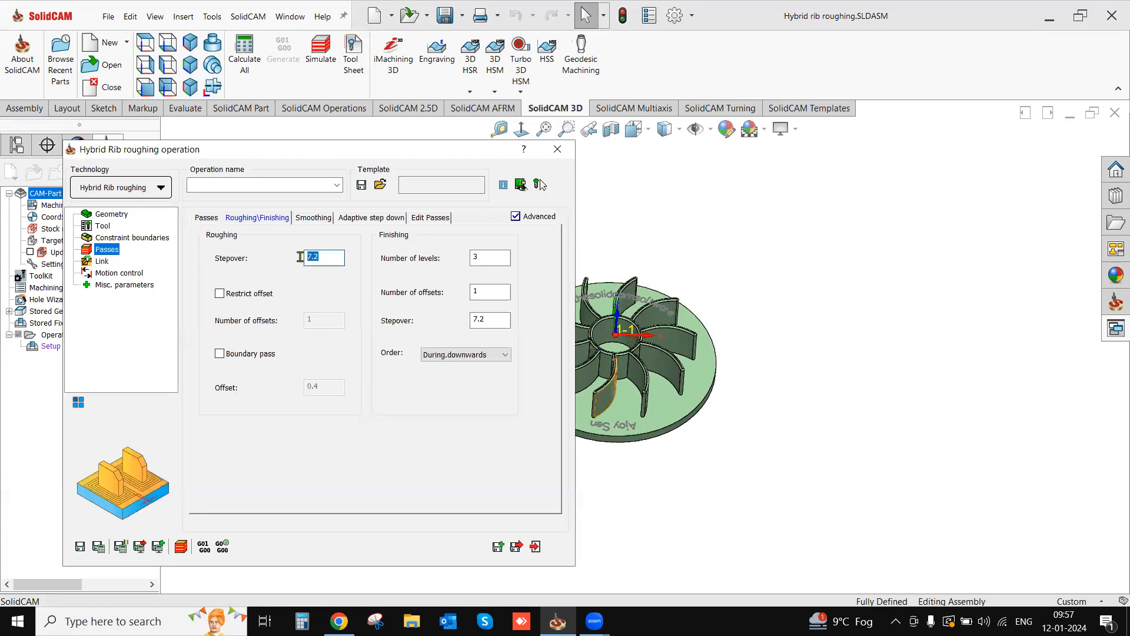
type("4")
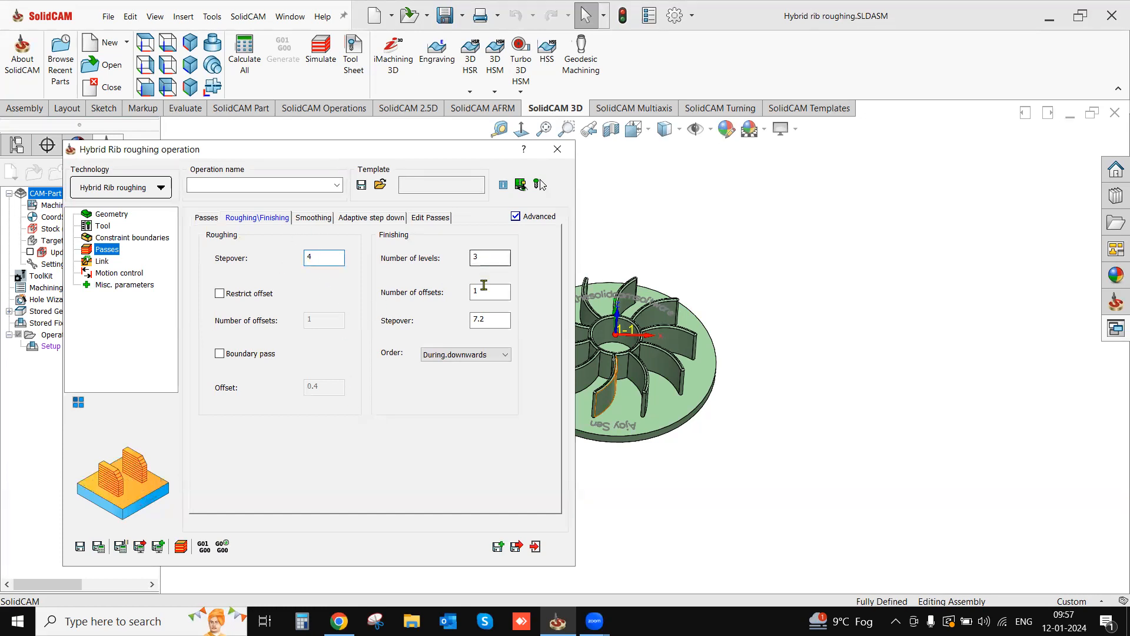
double_click(490, 319)
type("4")
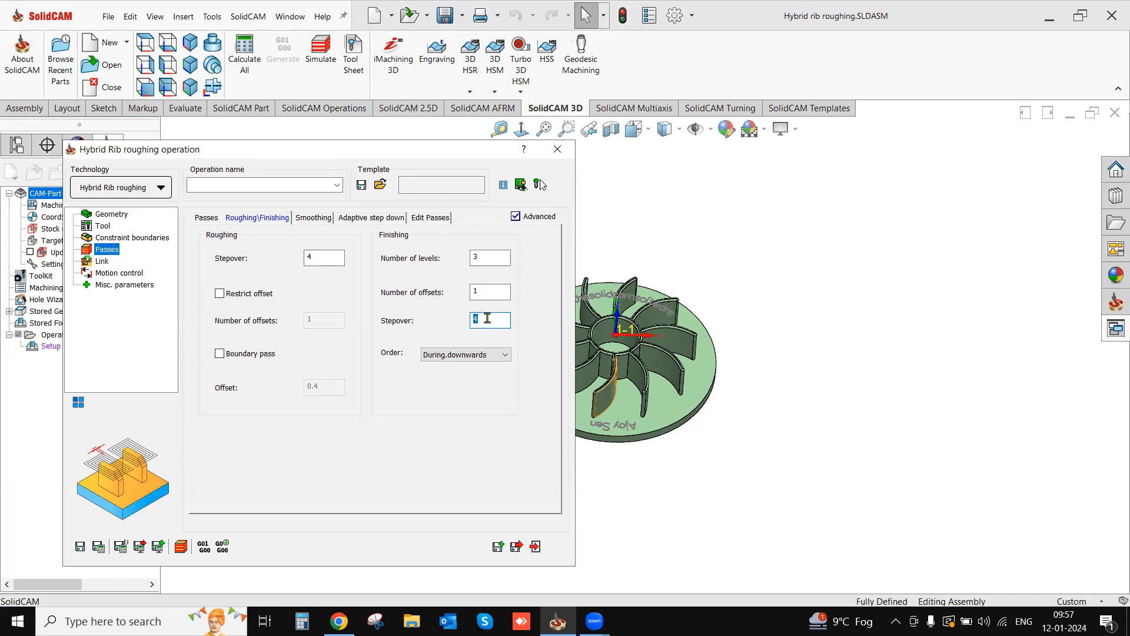
double_click(480, 257)
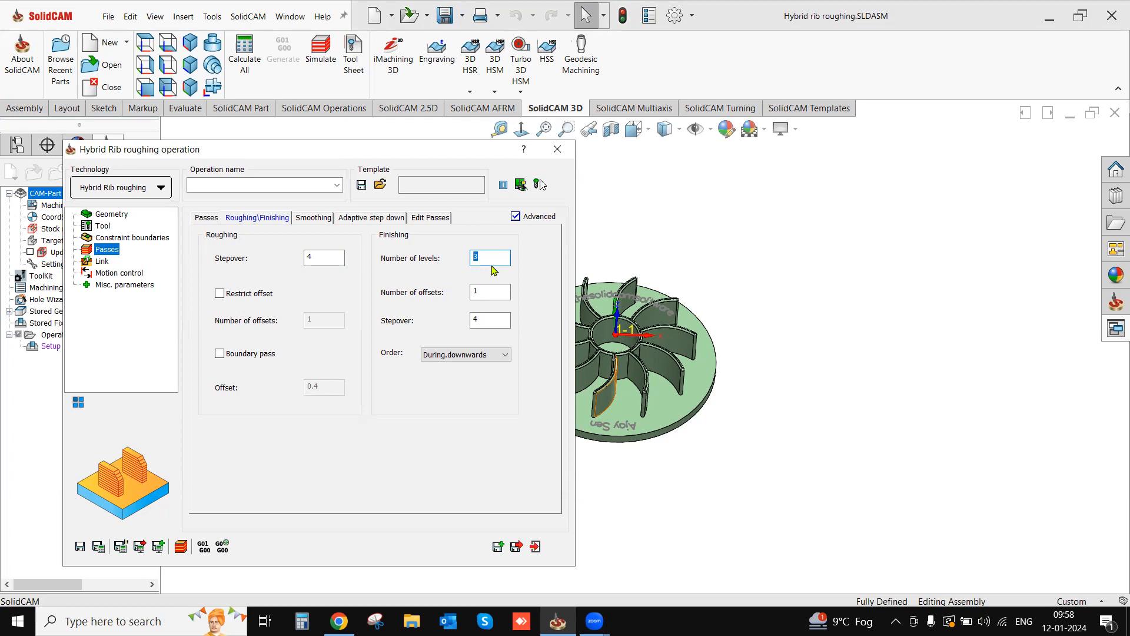
Step: Set the Z-Top limit of the passes to 0 and review the roughing/finishing, smoothing and adaptive step down settings
left_click(208, 218)
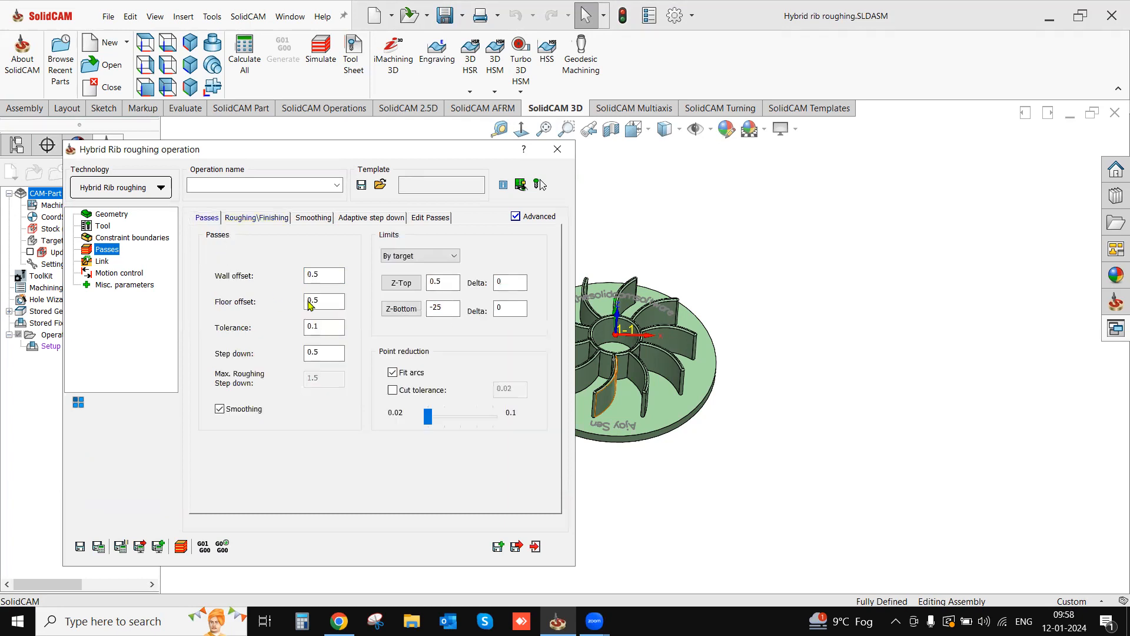
double_click(436, 283)
type("0")
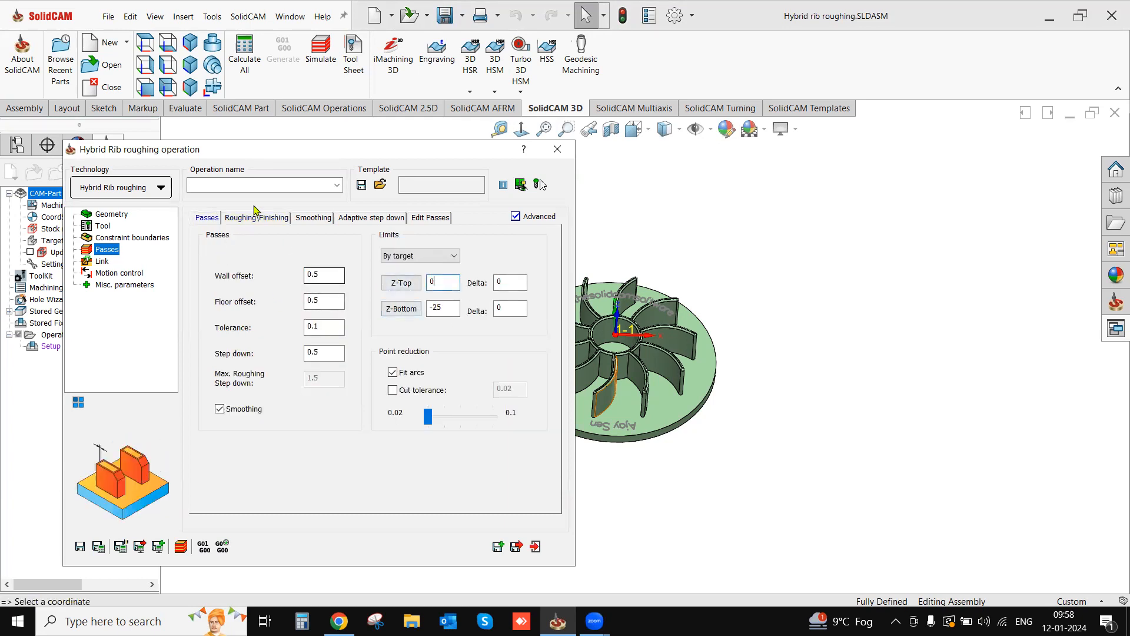
left_click(258, 217)
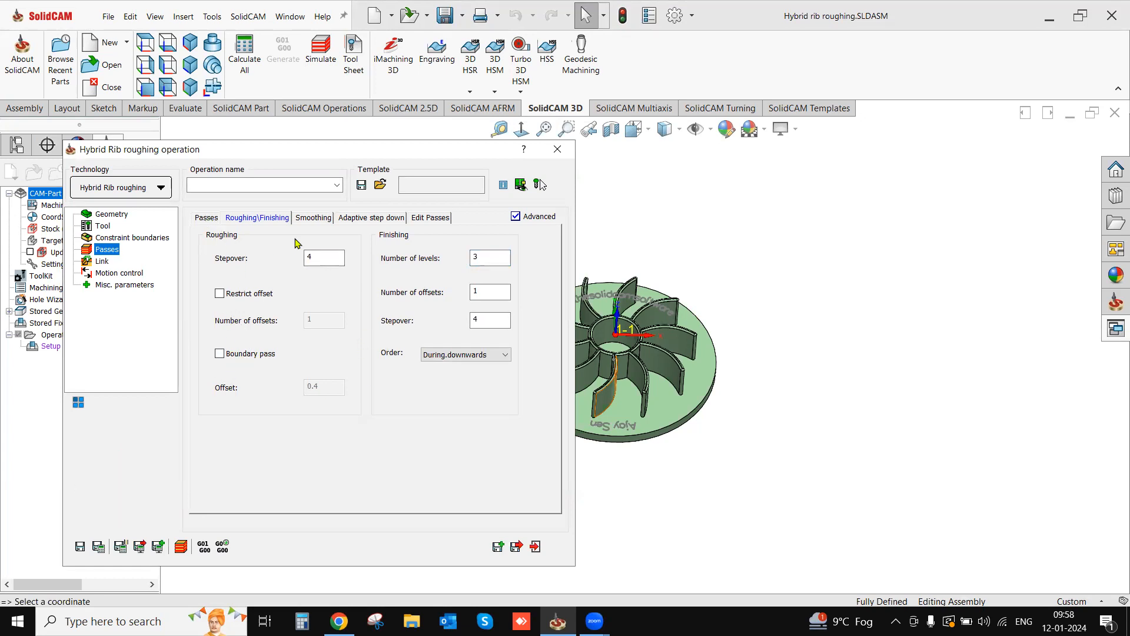
left_click(314, 221)
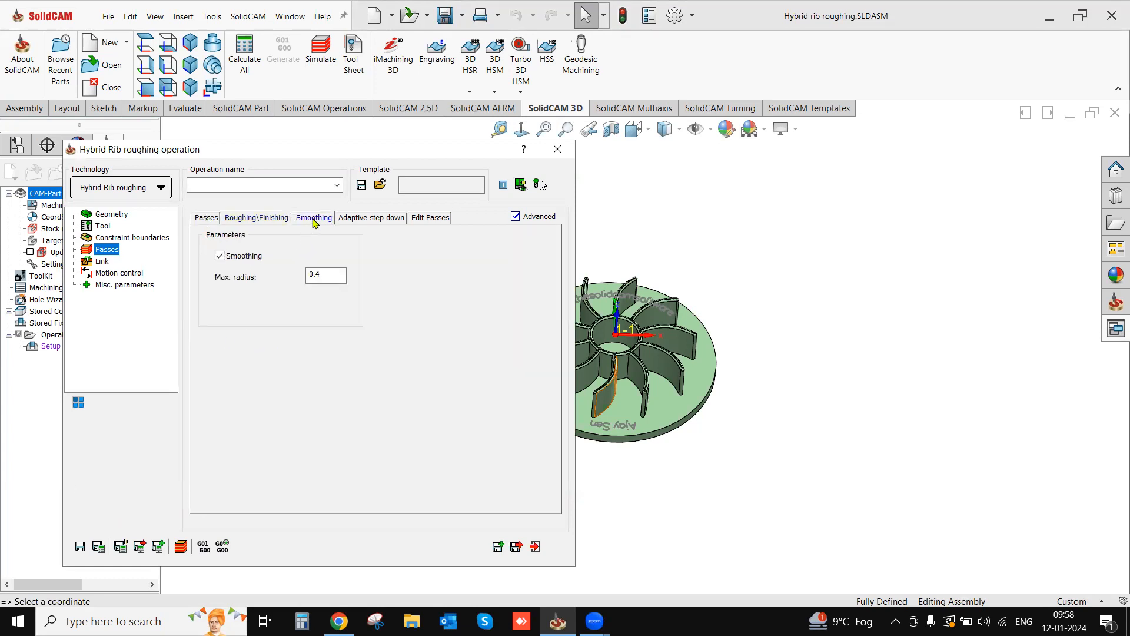
left_click(383, 218)
Step: Set the link minimum profile to 0 and the milling direction to bi-directional
left_click(101, 261)
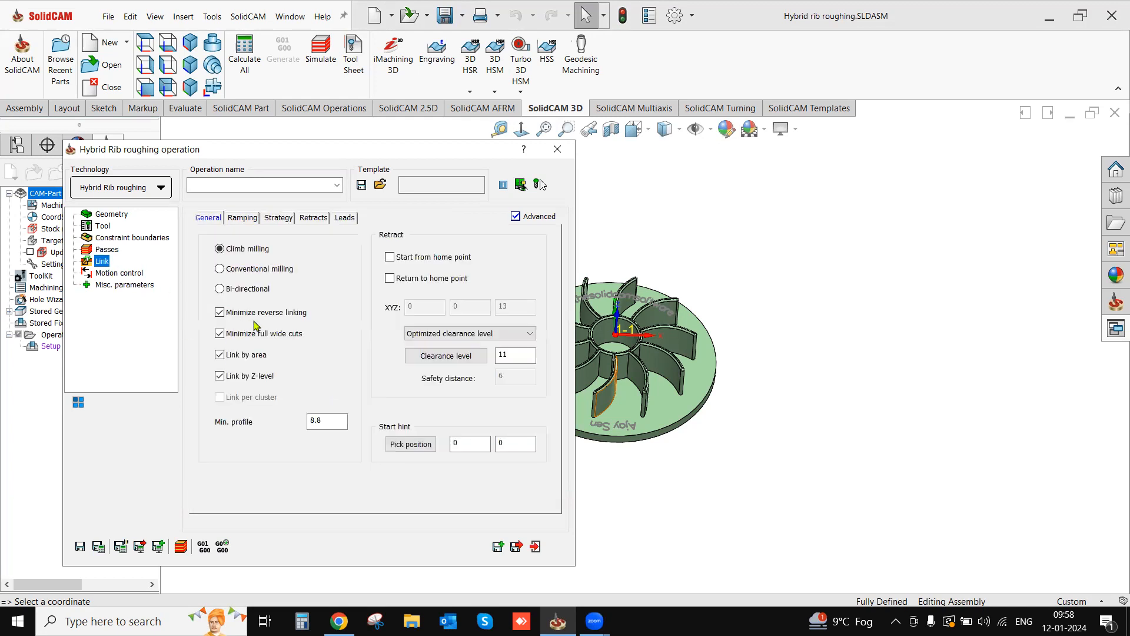
double_click(321, 421)
type("0")
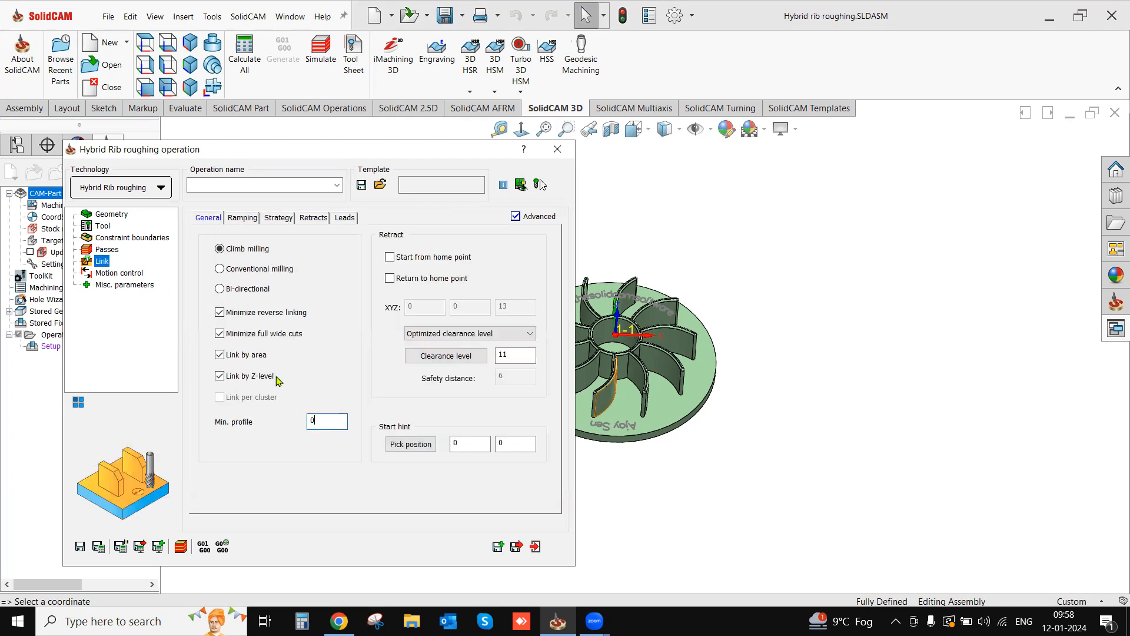
left_click(221, 288)
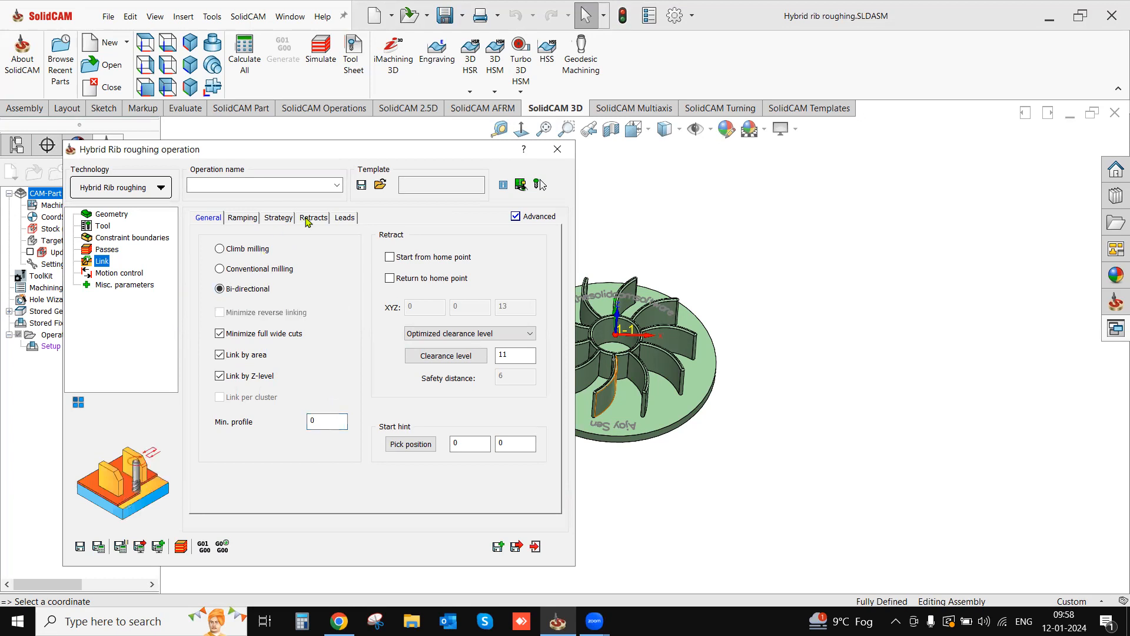
Step: Choose the minimal vertical retract style, and save and calculate the hybrid rib roughing operation
left_click(308, 218)
left_click(233, 275)
left_click(98, 547)
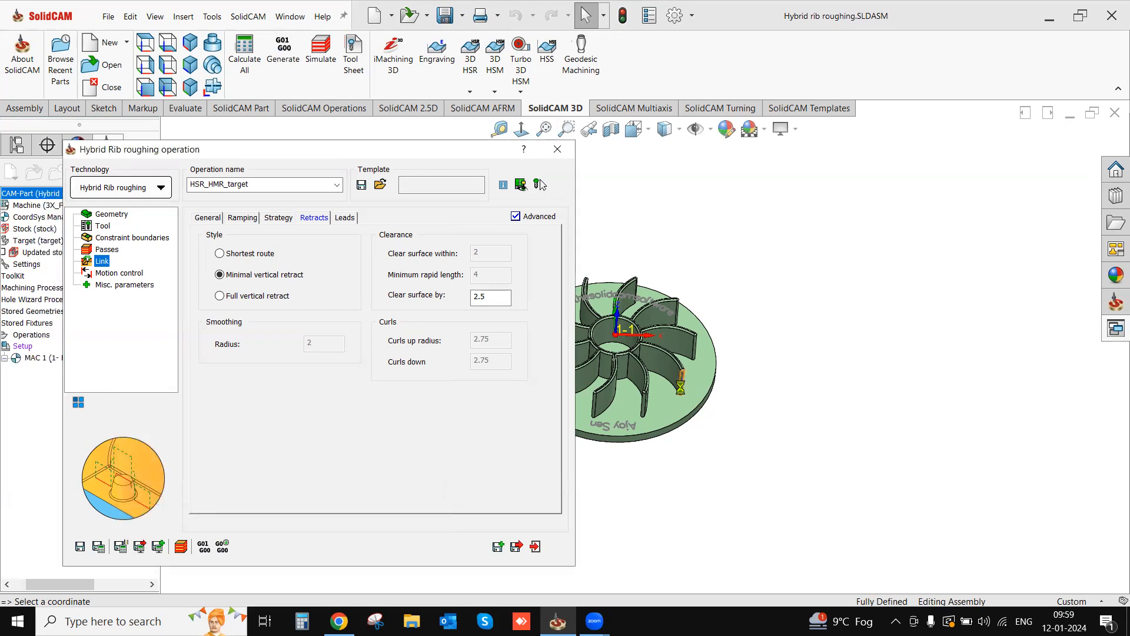
Step: Examine the calculated toolpath between and along the disc's curved ribs up close
left_click(540, 185)
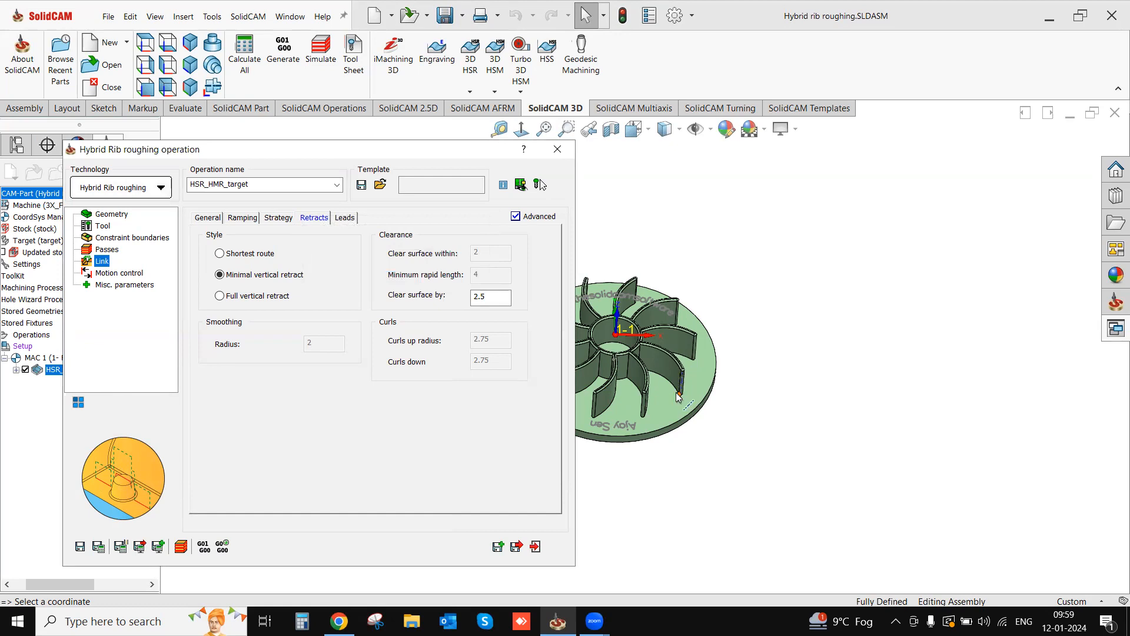
middle_click_drag(676, 393, 820, 381, "ctrl")
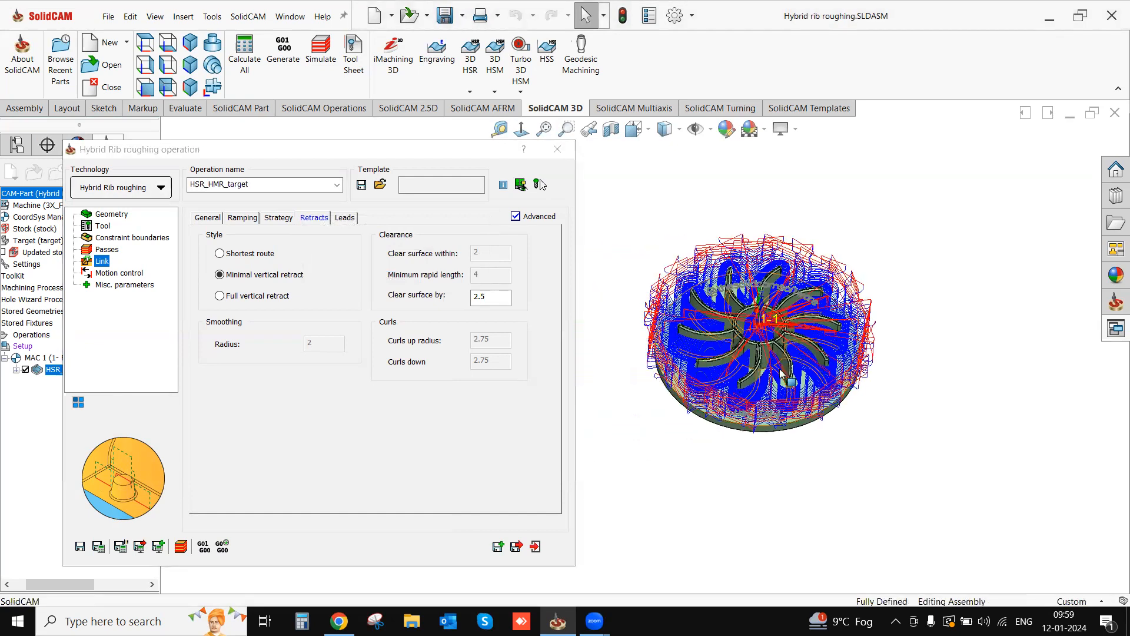
scroll(746, 366, "down", 3)
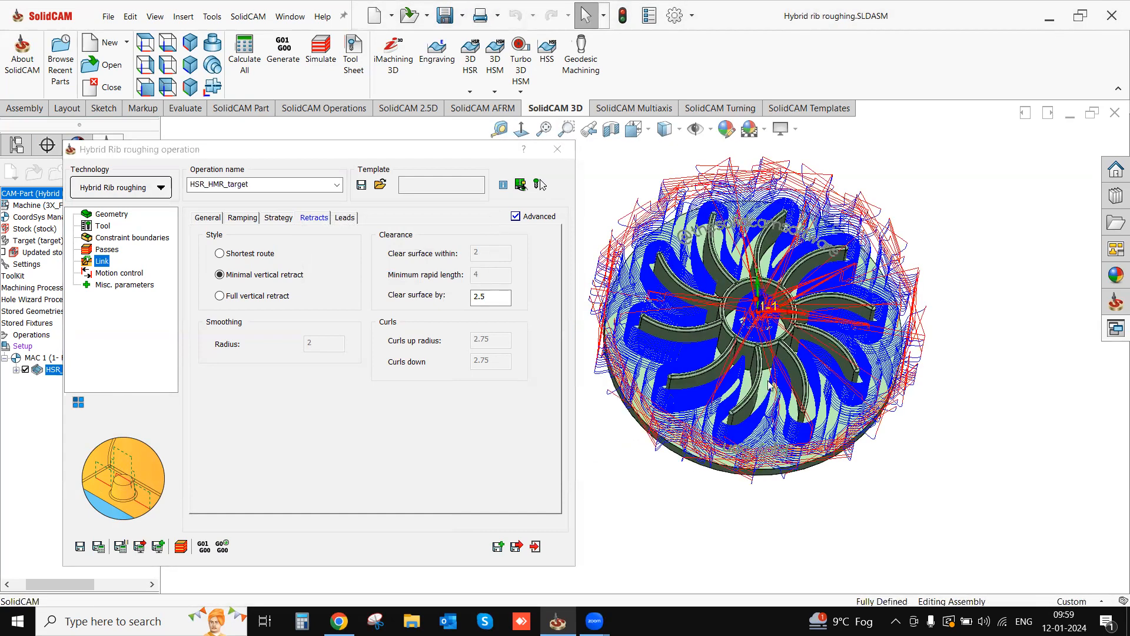
middle_click_drag(770, 387, 800, 376)
scroll(832, 382, "down", 5)
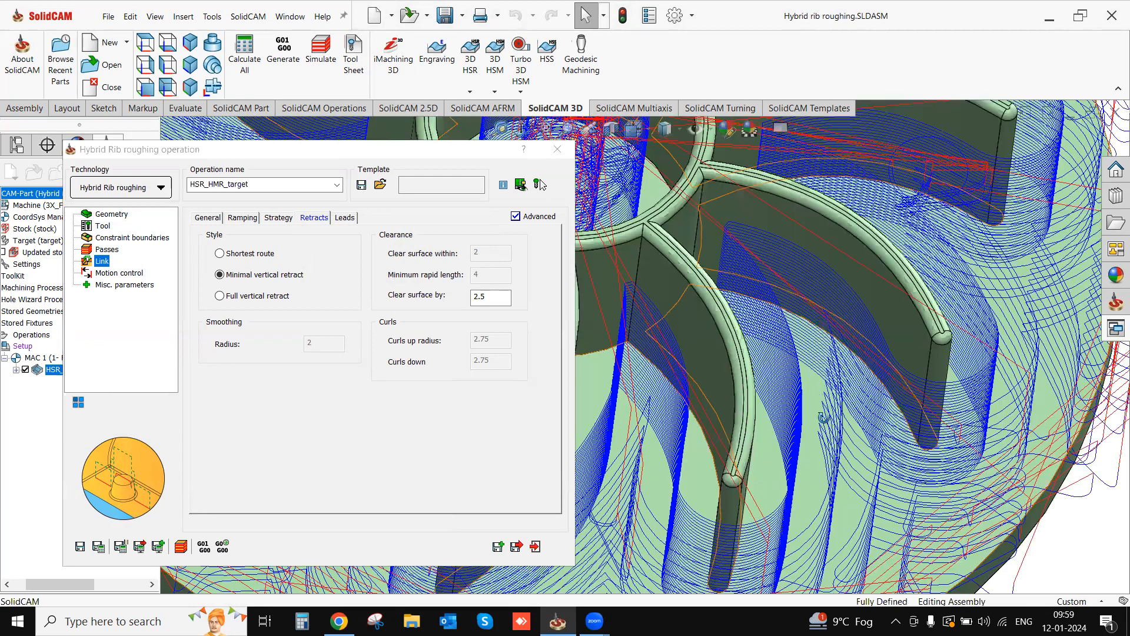
middle_click_drag(826, 337, 823, 348)
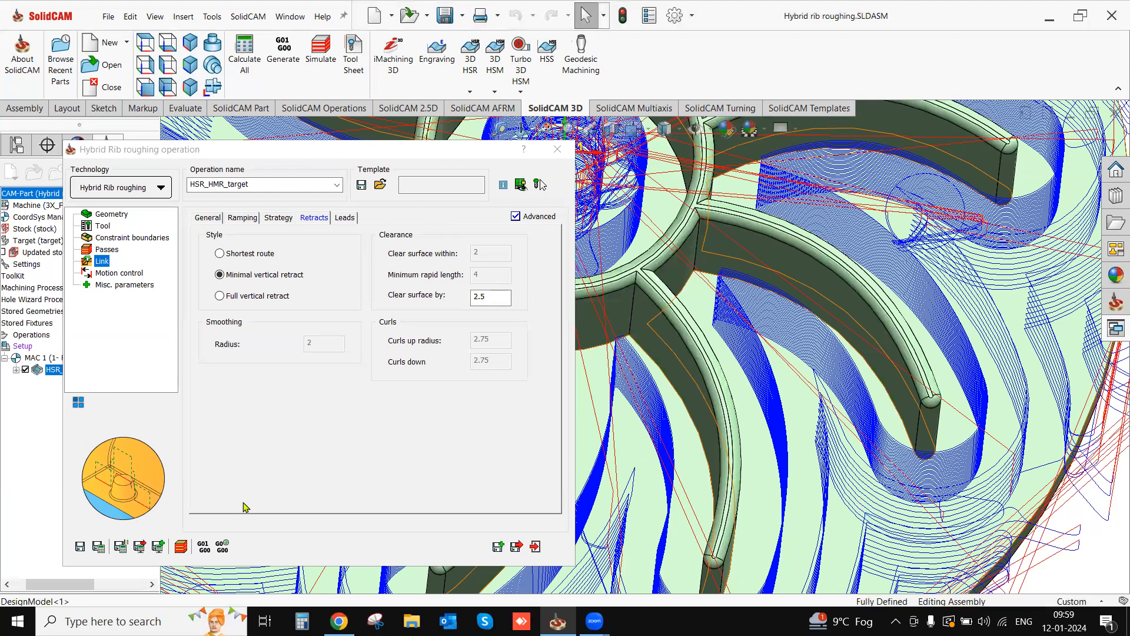
Step: Simulate the hybrid rib roughing operation in SolidVerify and pause it to inspect the first cuts along the disc's outer edge
left_click(181, 547)
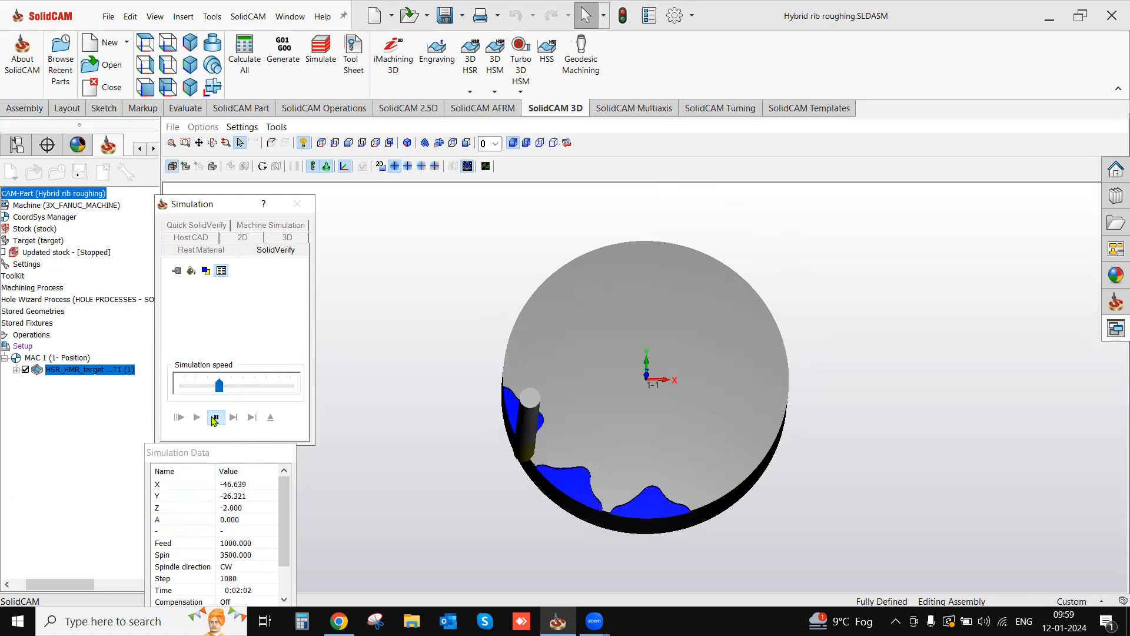
middle_click_drag(541, 466, 567, 446)
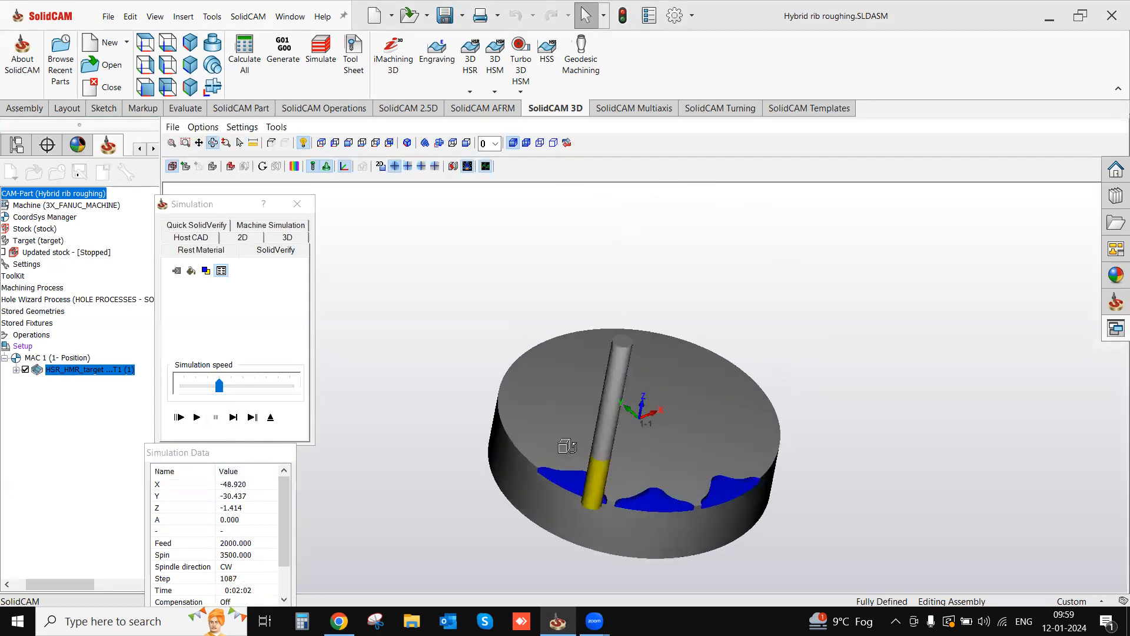
scroll(591, 515, "up", 2)
left_click(197, 418)
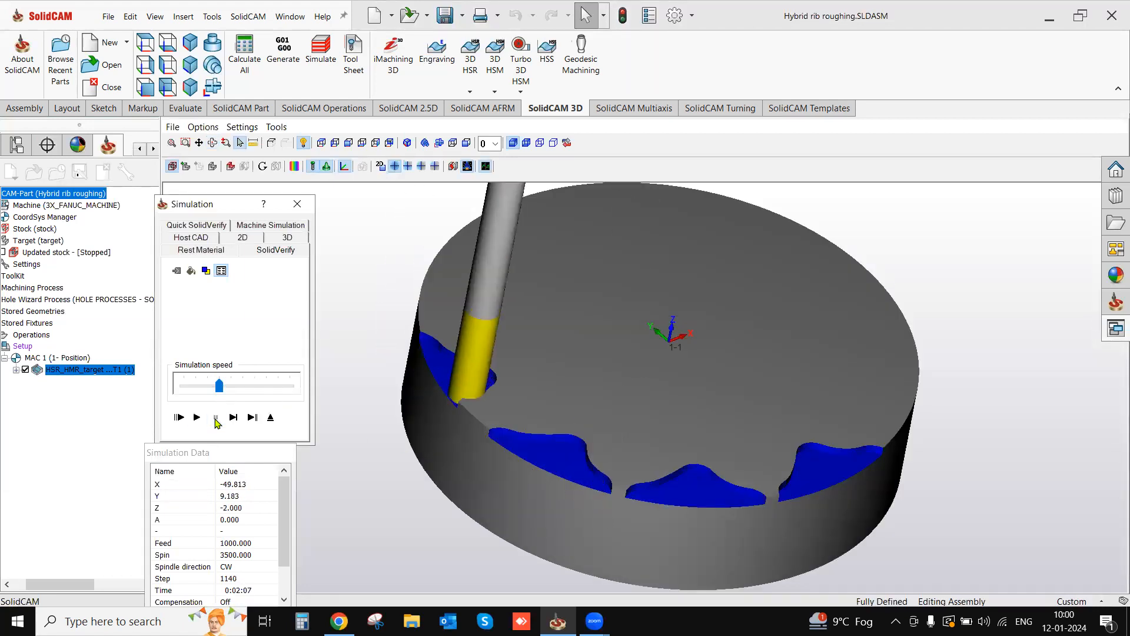
scroll(477, 412, "up", 2)
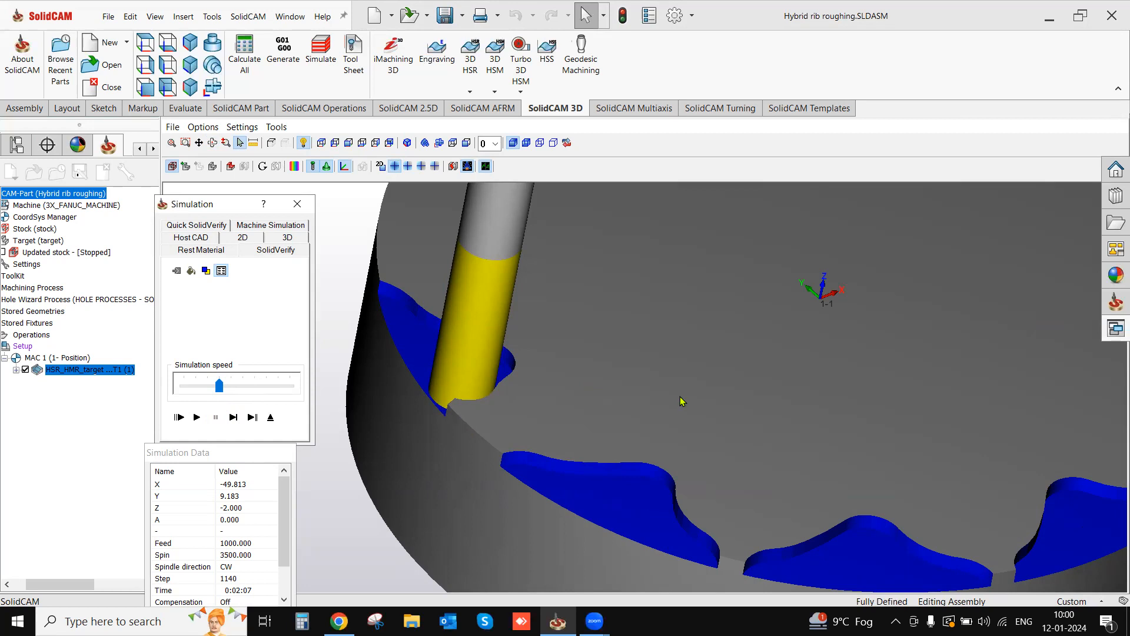
Step: Resume the simulation at a higher speed and follow the roughing of the outer rim and central pocket
left_click(198, 418)
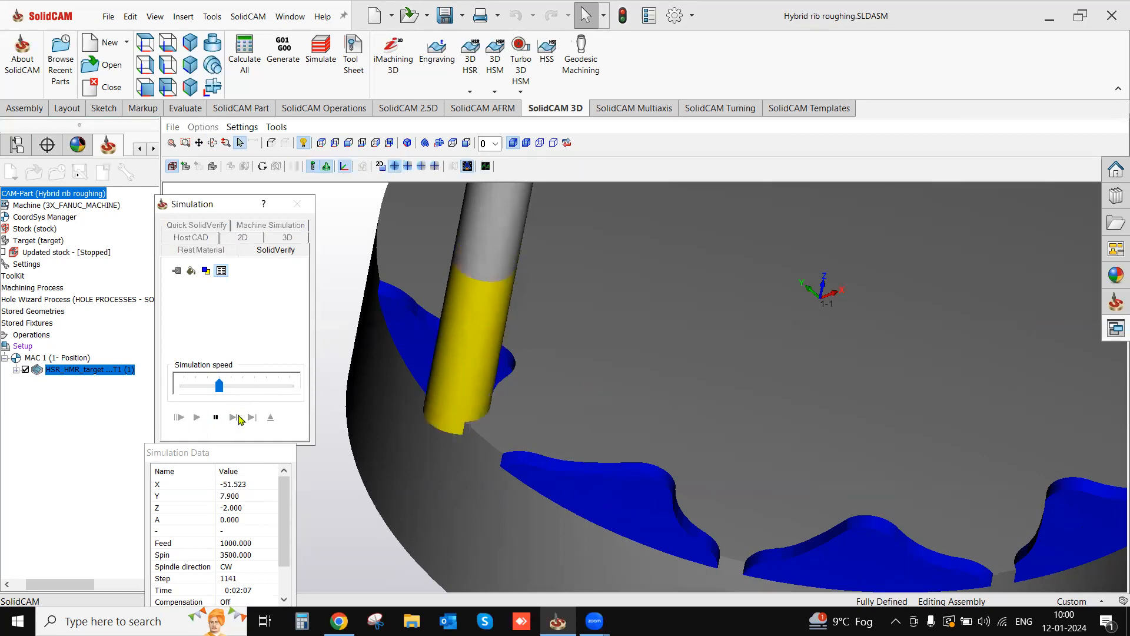
scroll(440, 407, "down", 5)
scroll(520, 395, "up", 2)
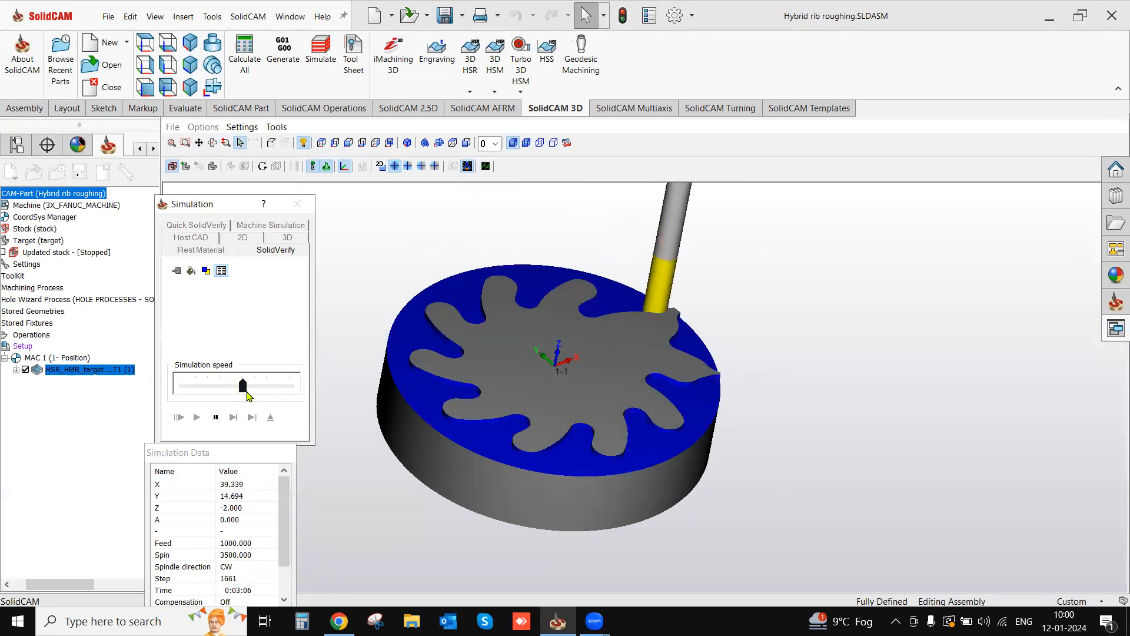
left_click_drag(247, 395, 221, 392)
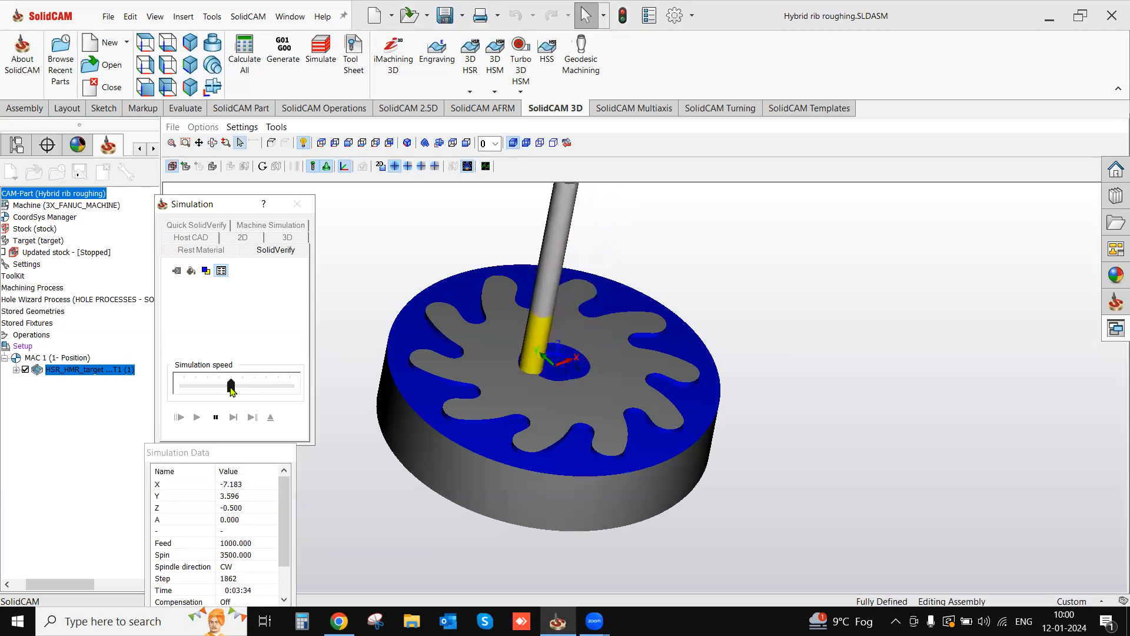
left_click_drag(235, 388, 241, 389)
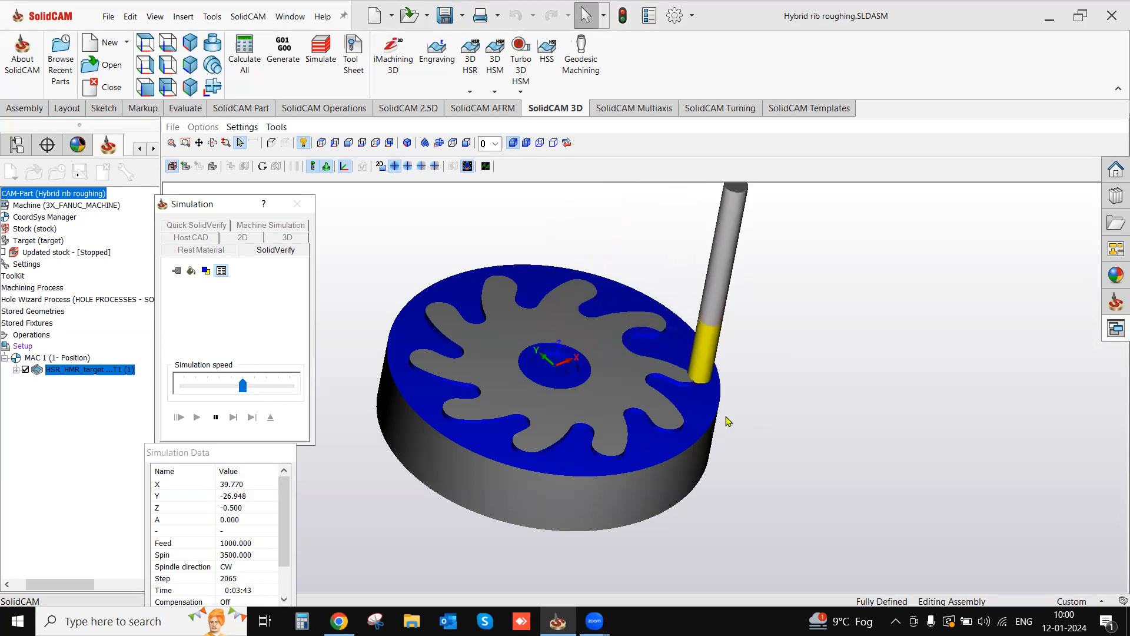
Step: Examine the simulated curved ribs and the stepped floor around their tips up close while the cutting continues
scroll(669, 391, "up", 3)
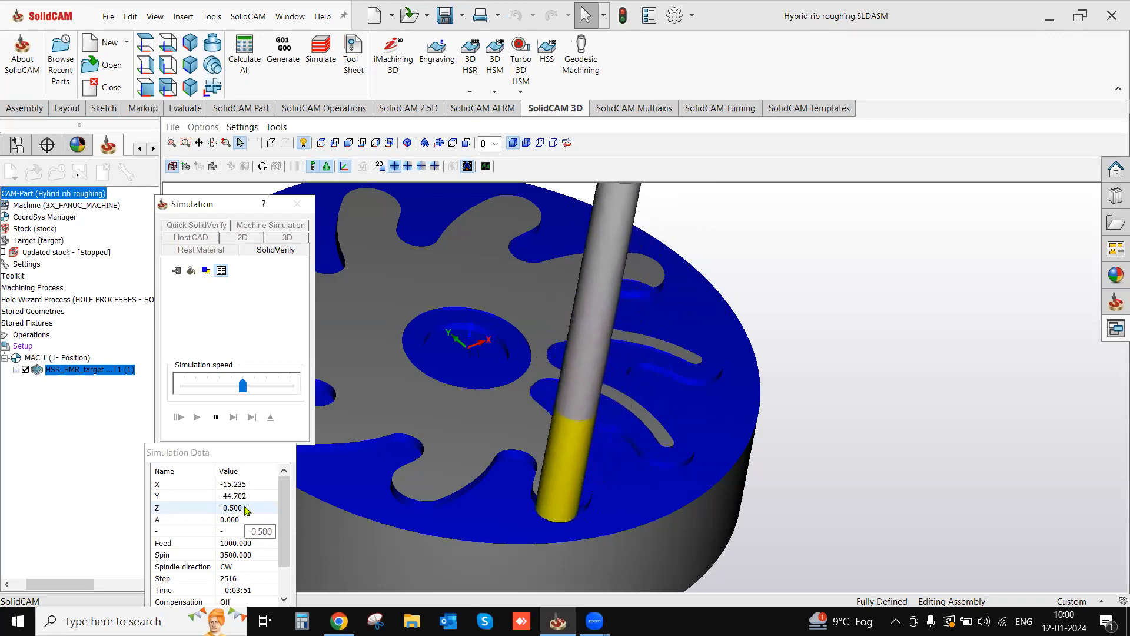
scroll(547, 514, "up", 8)
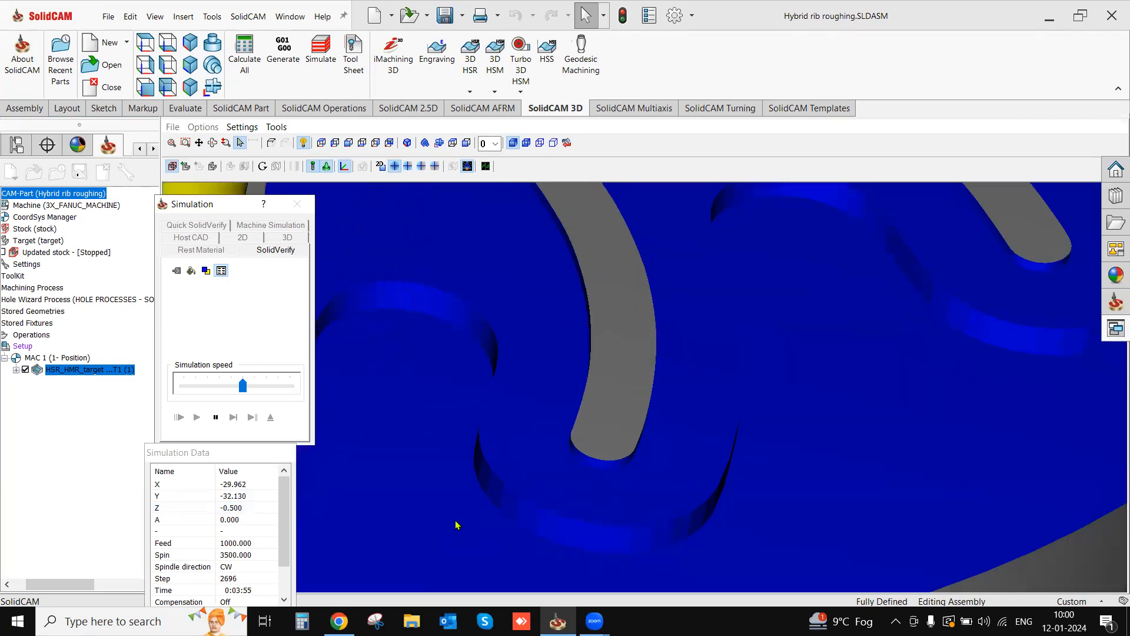
scroll(559, 492, "down", 8)
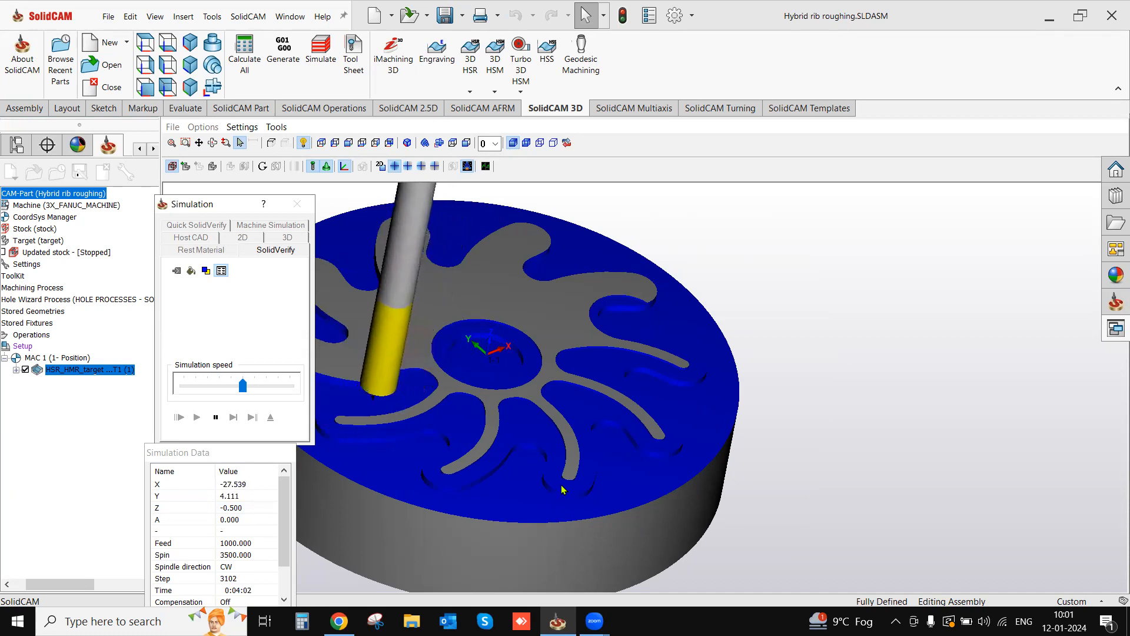
scroll(613, 488, "down", 2)
scroll(612, 488, "down", 3)
scroll(539, 471, "up", 3)
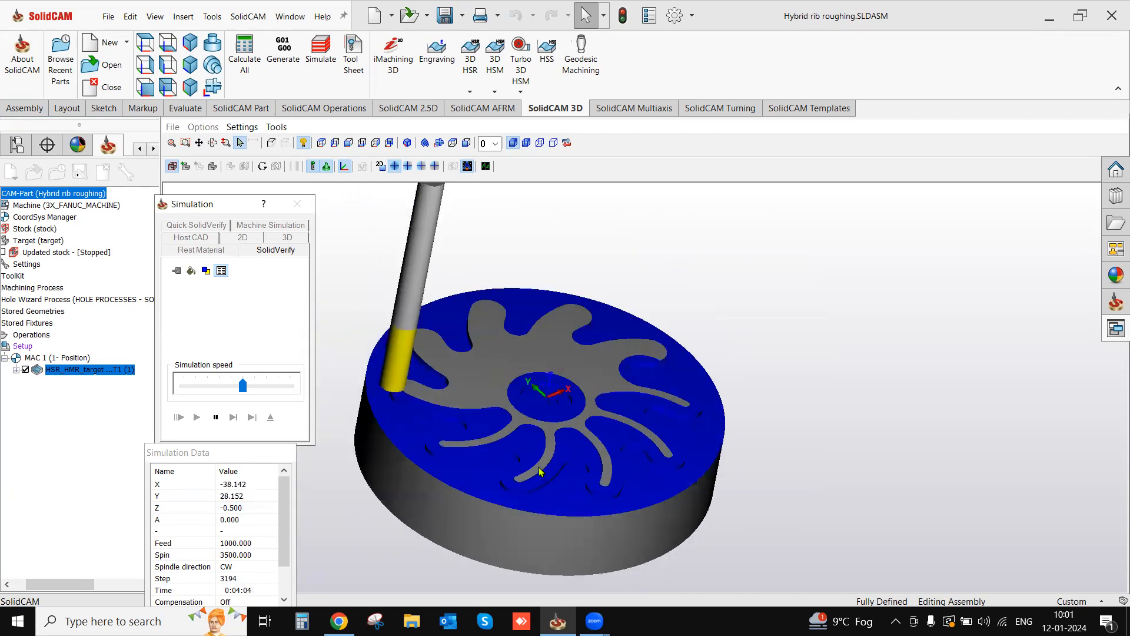
Step: Raise the simulation speed to maximum and follow the deeper rib cuts from a tilted view
left_click_drag(253, 390, 268, 391)
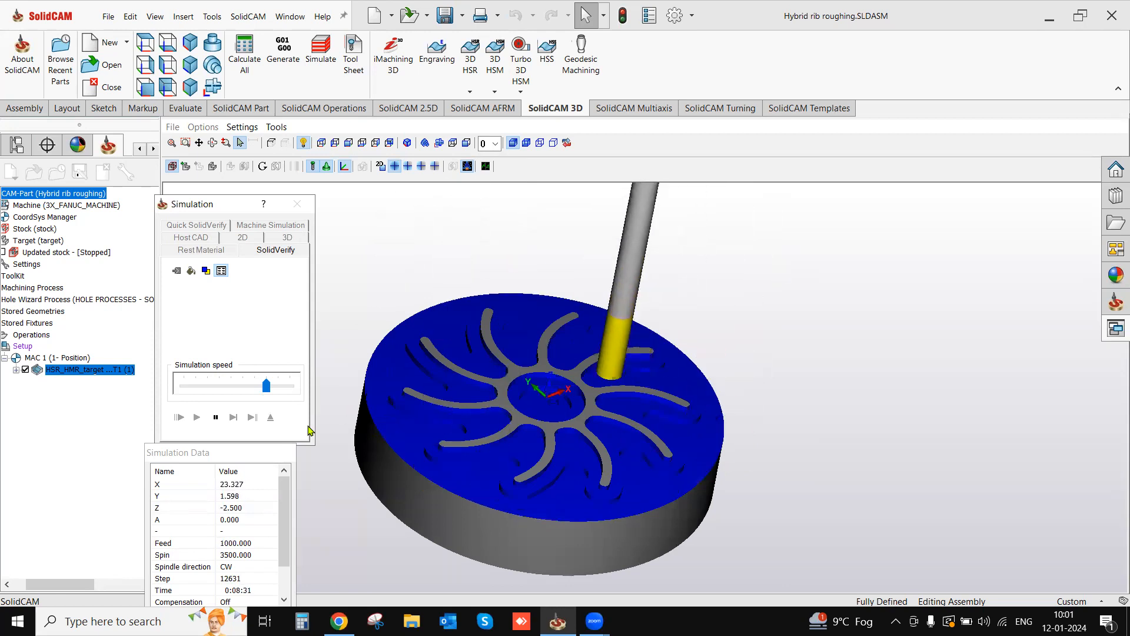
mouse_move(491, 438)
middle_mouse_down()
mouse_move(477, 445)
mouse_move(489, 446)
middle_mouse_up()
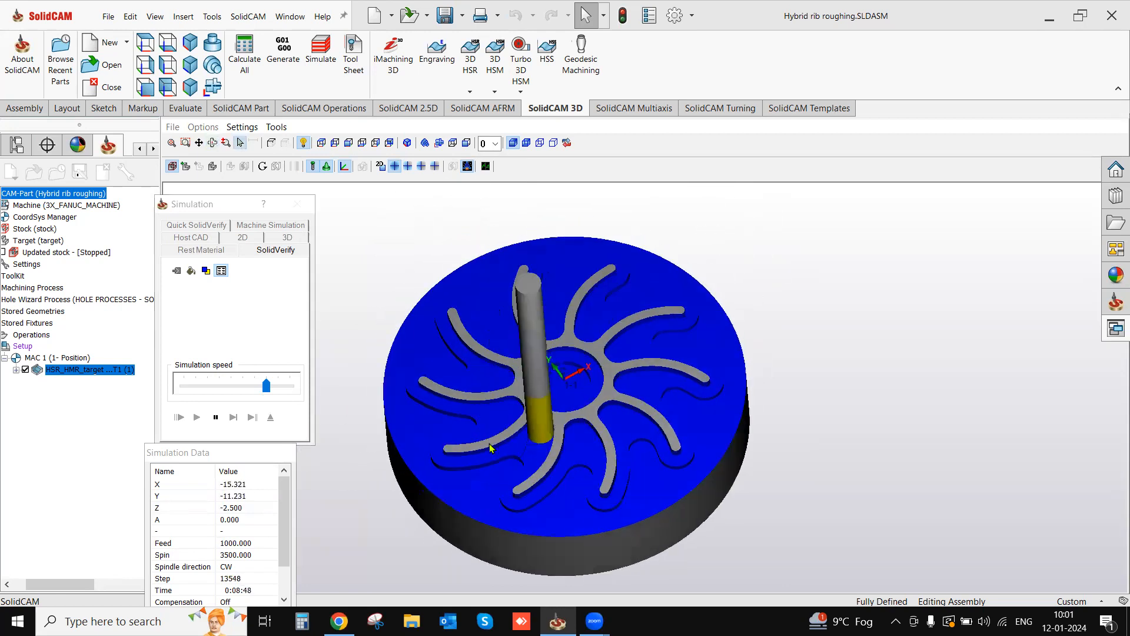
left_click(292, 388)
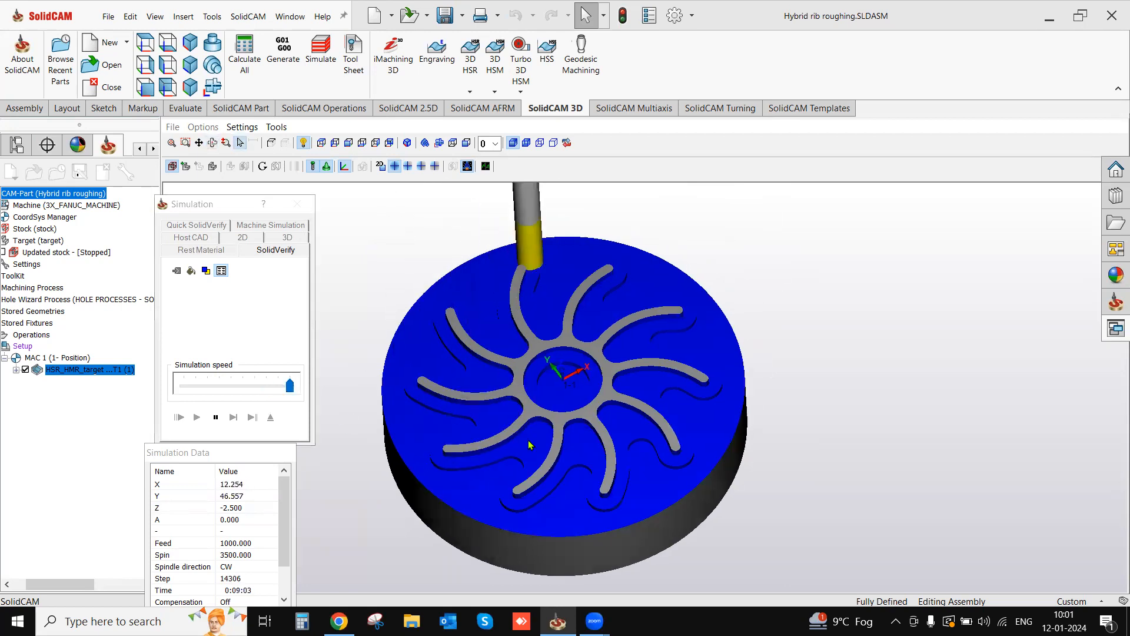
middle_click_drag(530, 445, 504, 445)
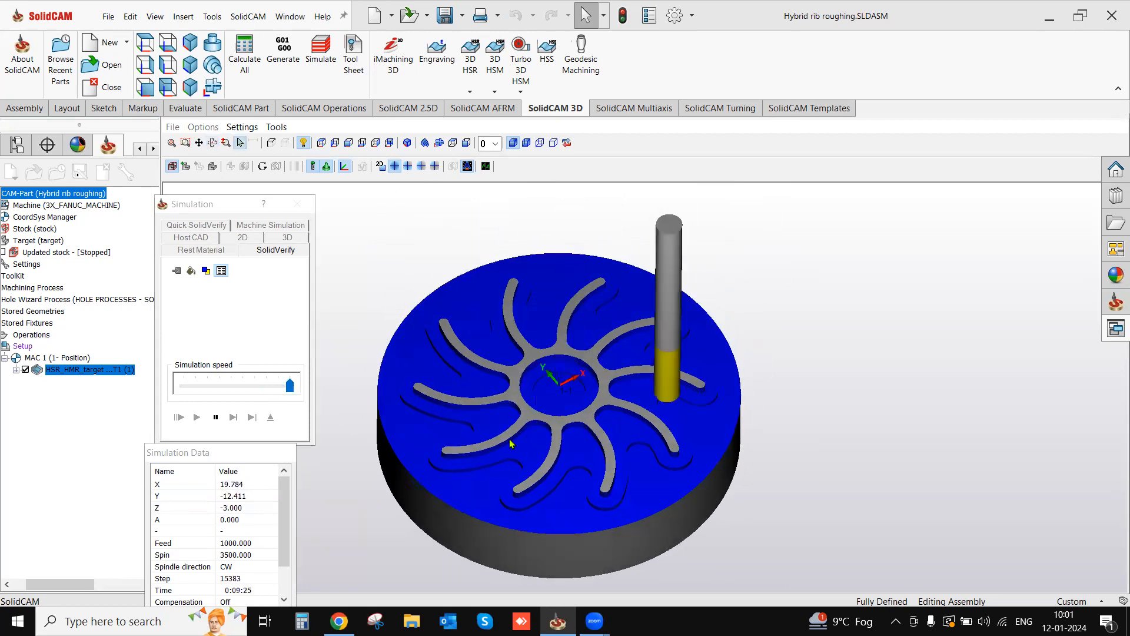
Step: Inspect the simulated central pocket and surrounding ribs up close, and leave the simulation
left_click(216, 417)
scroll(534, 368, "up", 6)
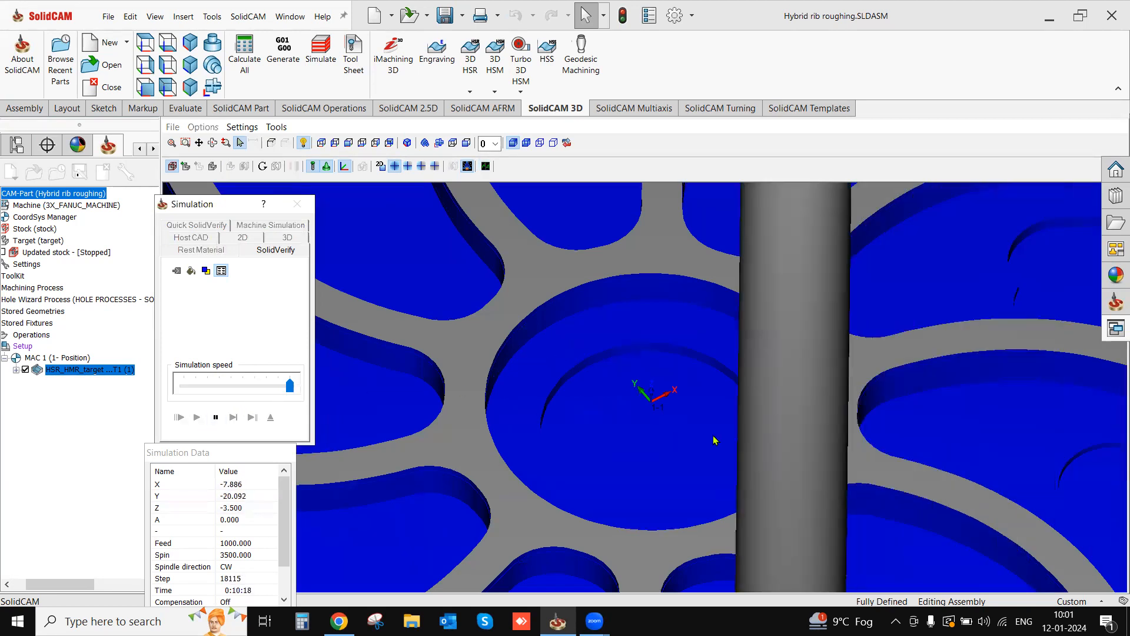
scroll(679, 468, "down", 5)
scroll(677, 488, "down", 3)
scroll(691, 529, "up", 2)
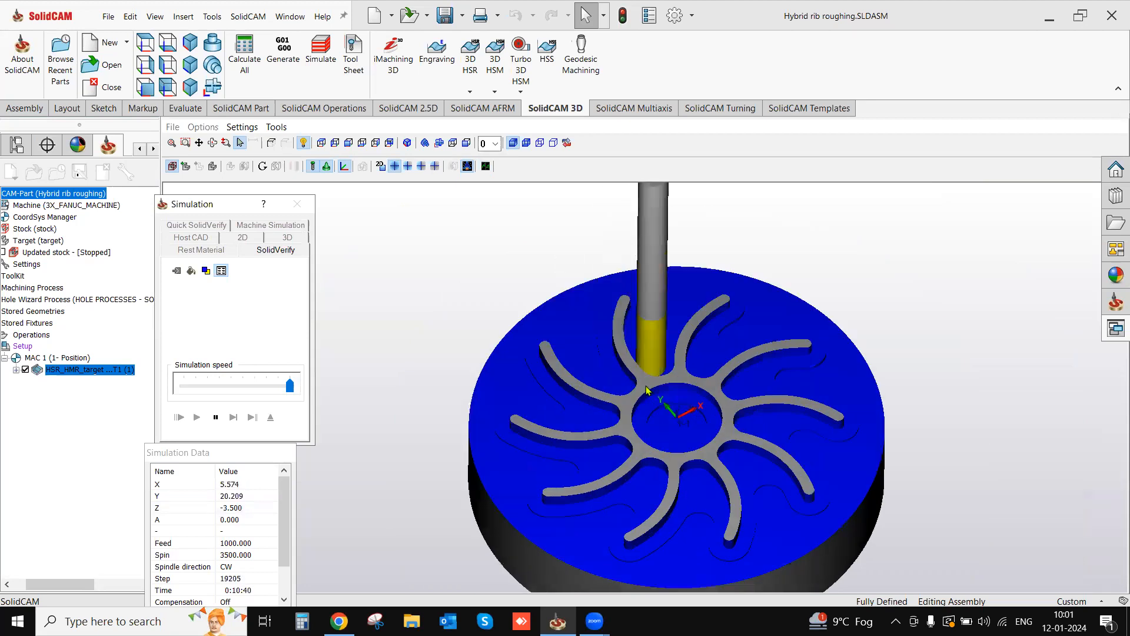
scroll(667, 409, "down", 3)
scroll(702, 448, "up", 3)
mouse_move(702, 447)
middle_mouse_down()
mouse_move(701, 425)
mouse_move(703, 444)
middle_mouse_up()
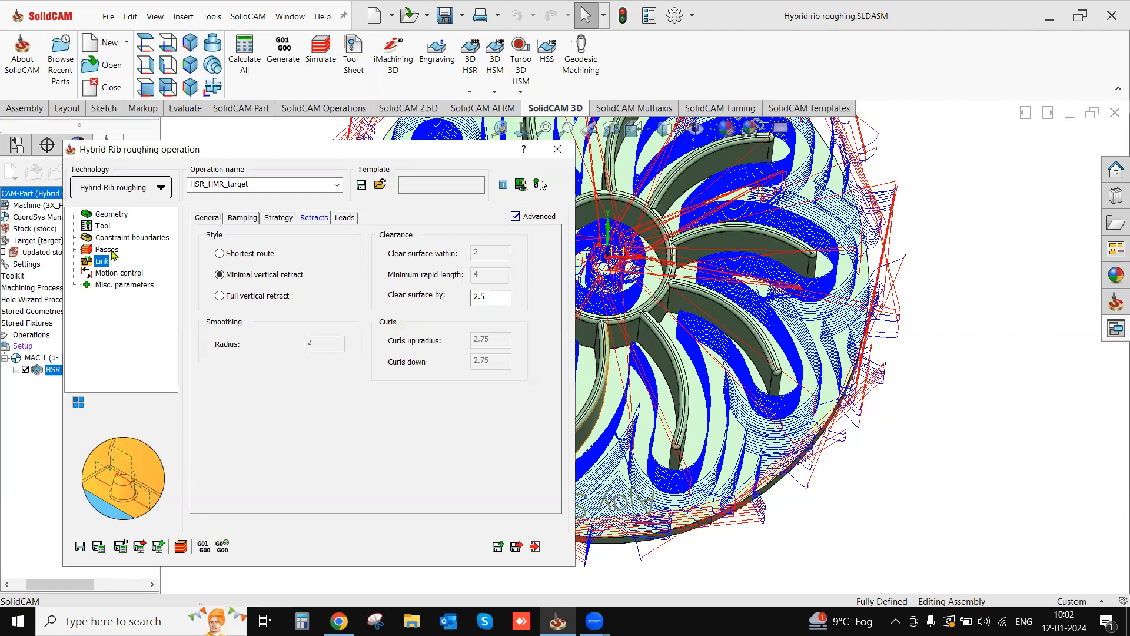
Step: Review the roughing and finishing settings of the passes and exit the hybrid rib roughing operation
left_click(107, 249)
left_click(266, 219)
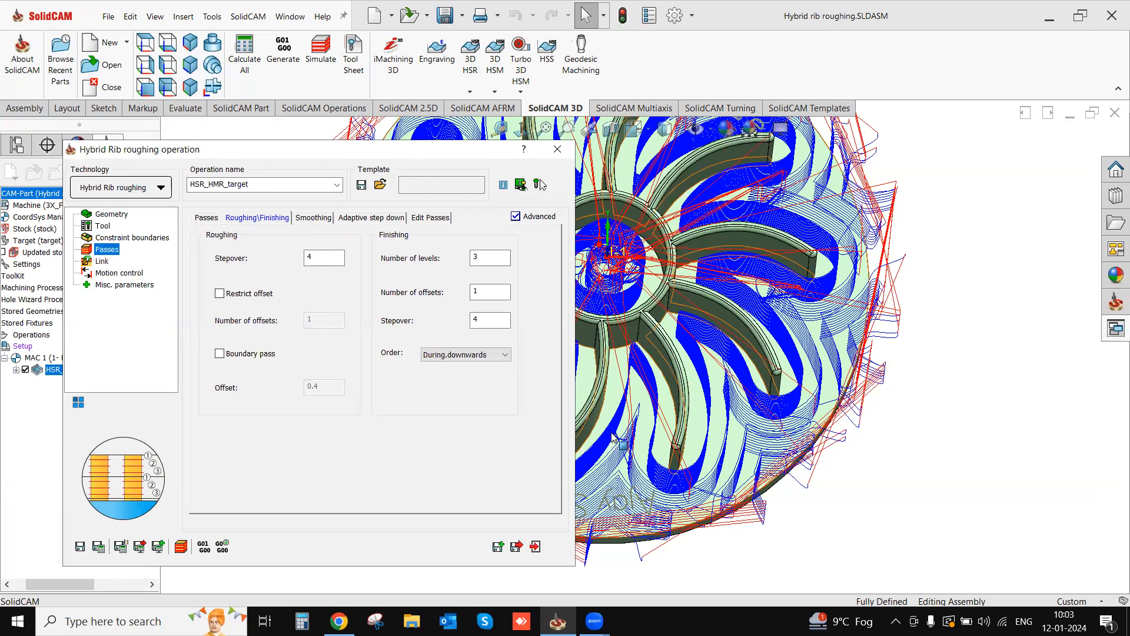
left_click(536, 548)
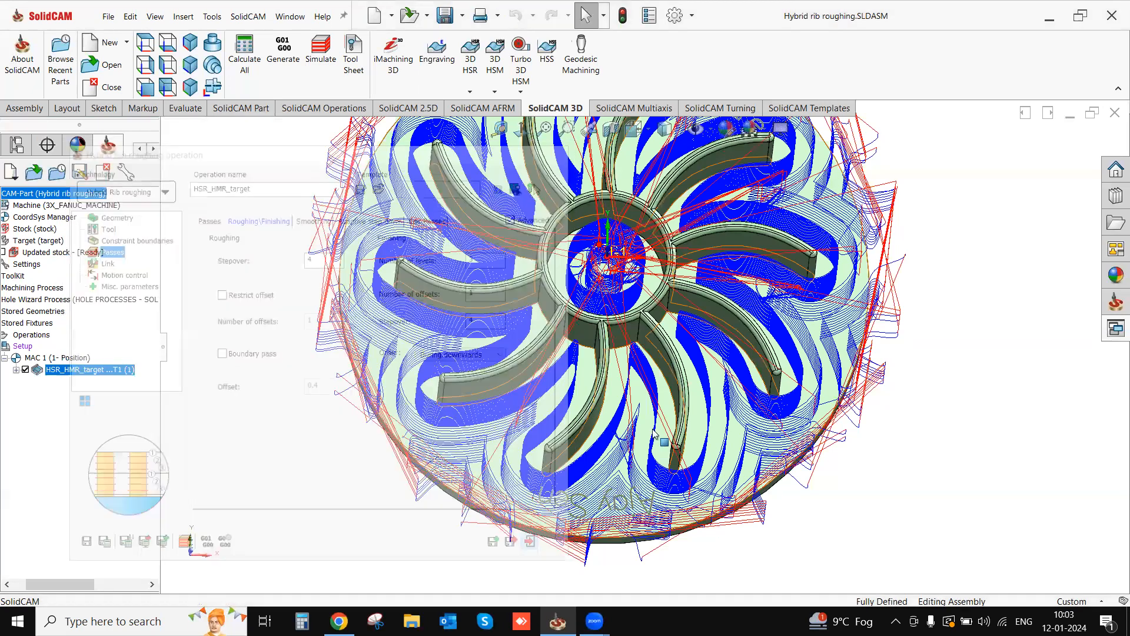
Step: Review the calculated toolpath over the whole disc and the list of available 3D HSR roughing strategies
middle_click_drag(652, 315, 629, 341)
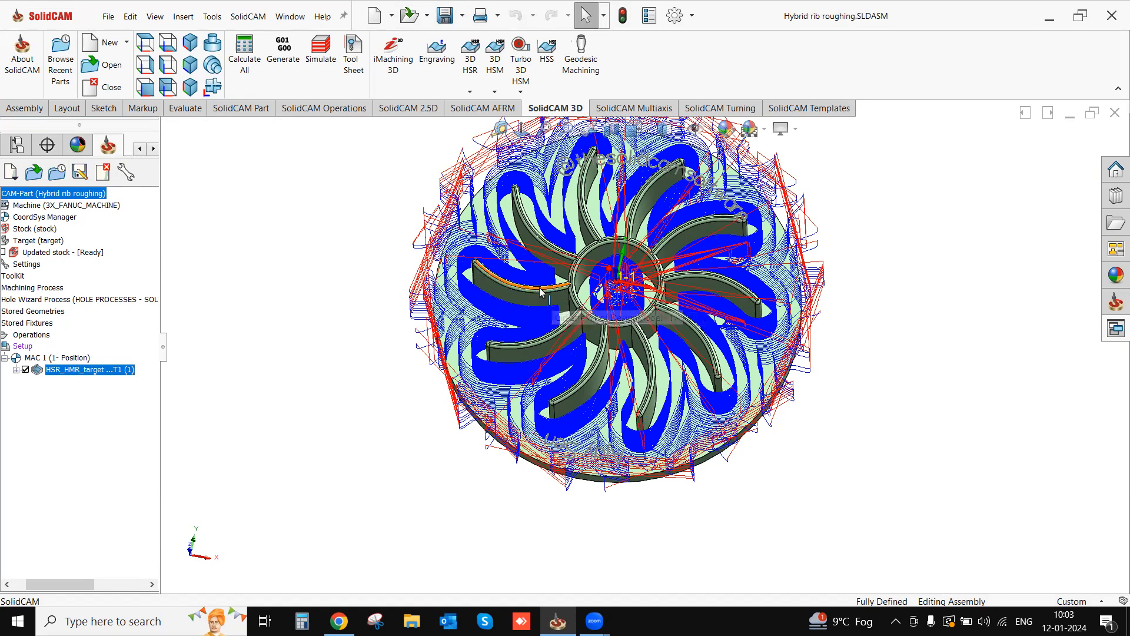
left_click(470, 91)
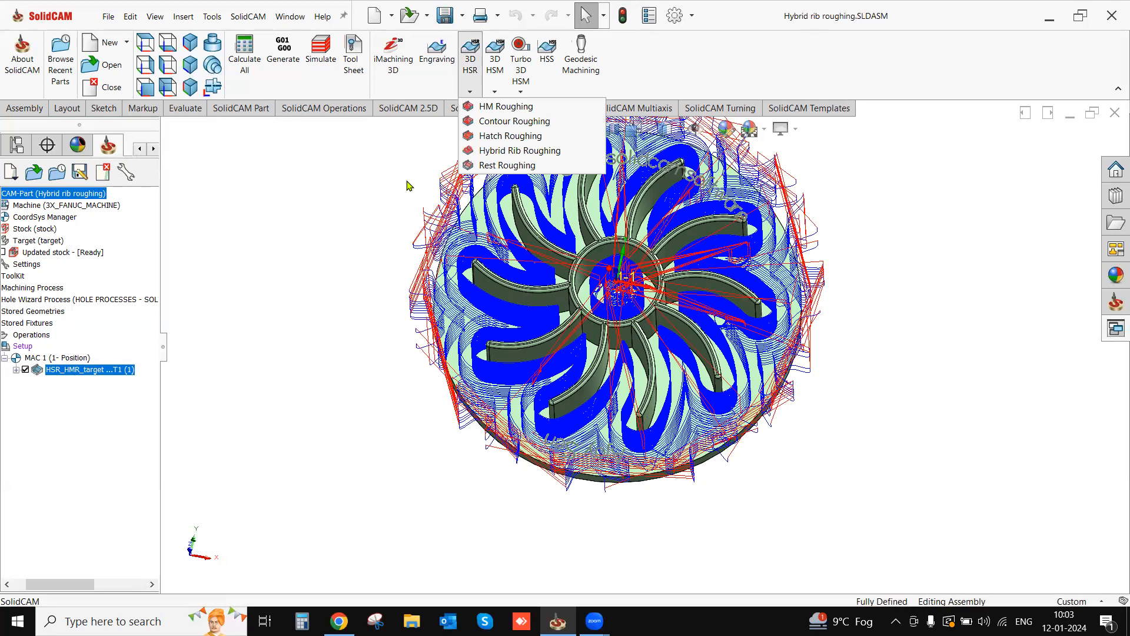
left_click(369, 334)
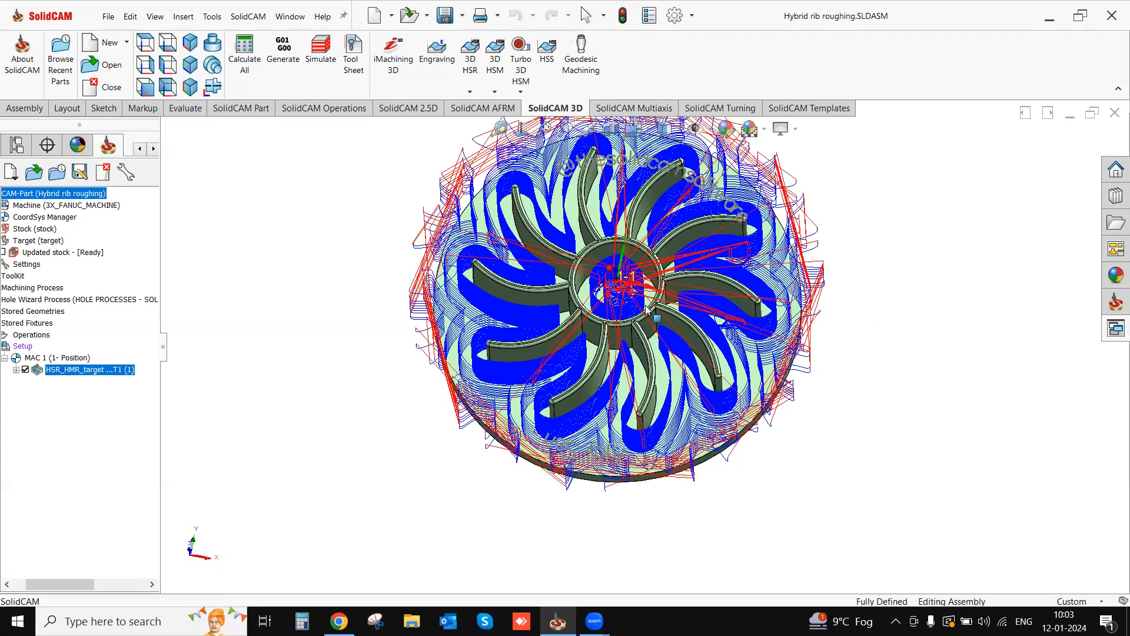
scroll(653, 306, "down", 3)
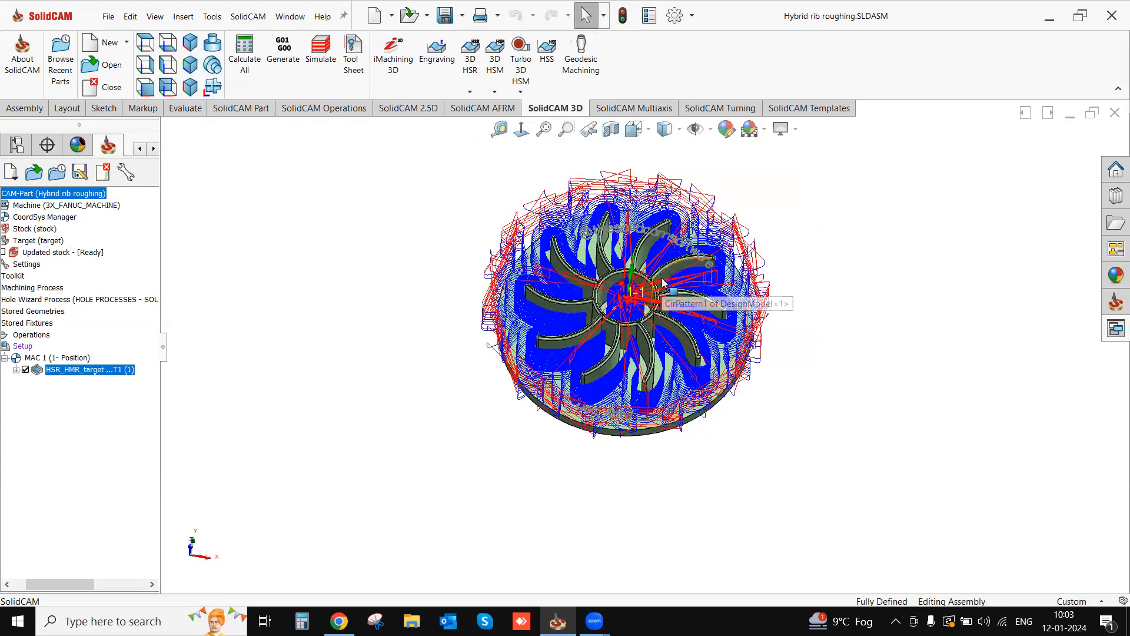
scroll(662, 278, "up", 2)
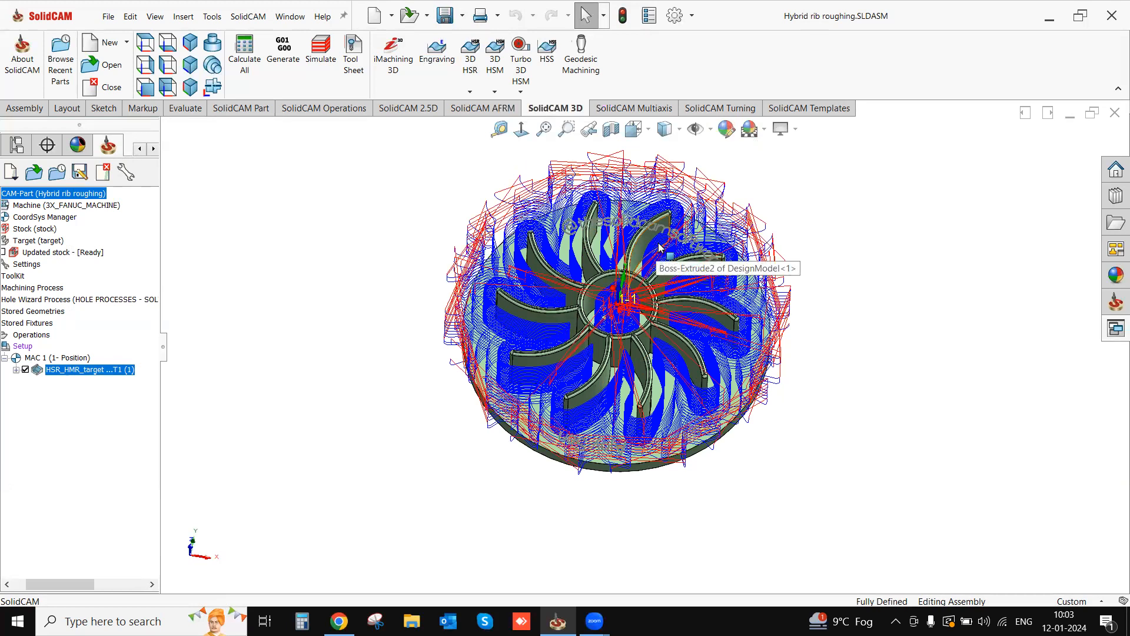
middle_click_drag(655, 340, 702, 305)
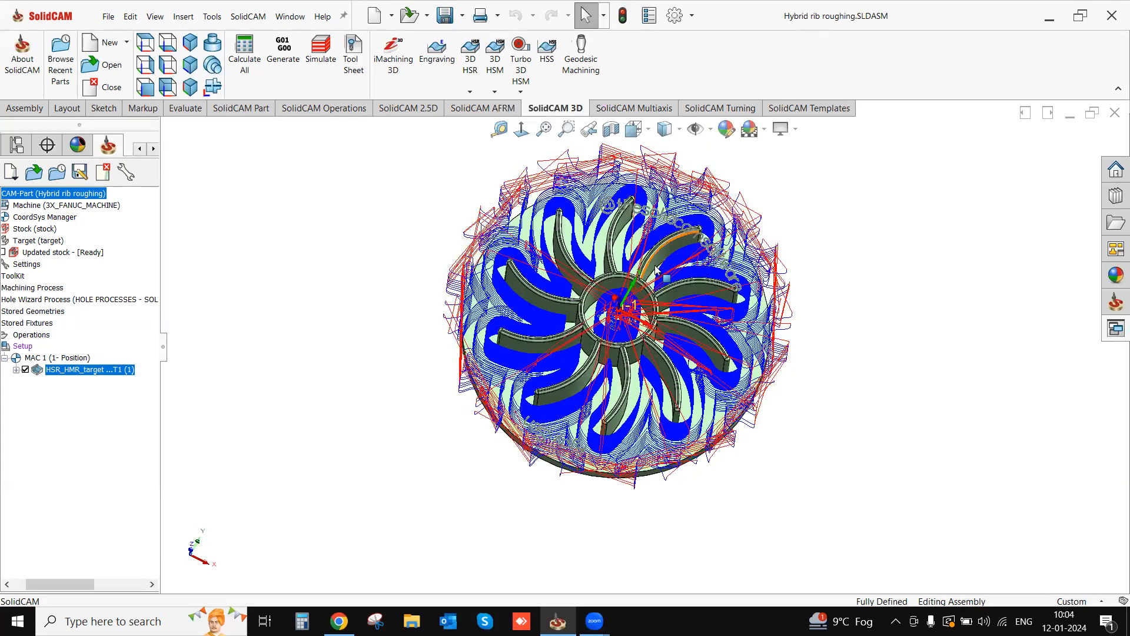
mouse_move(656, 243)
middle_mouse_down()
mouse_move(646, 303)
mouse_move(653, 265)
middle_mouse_up()
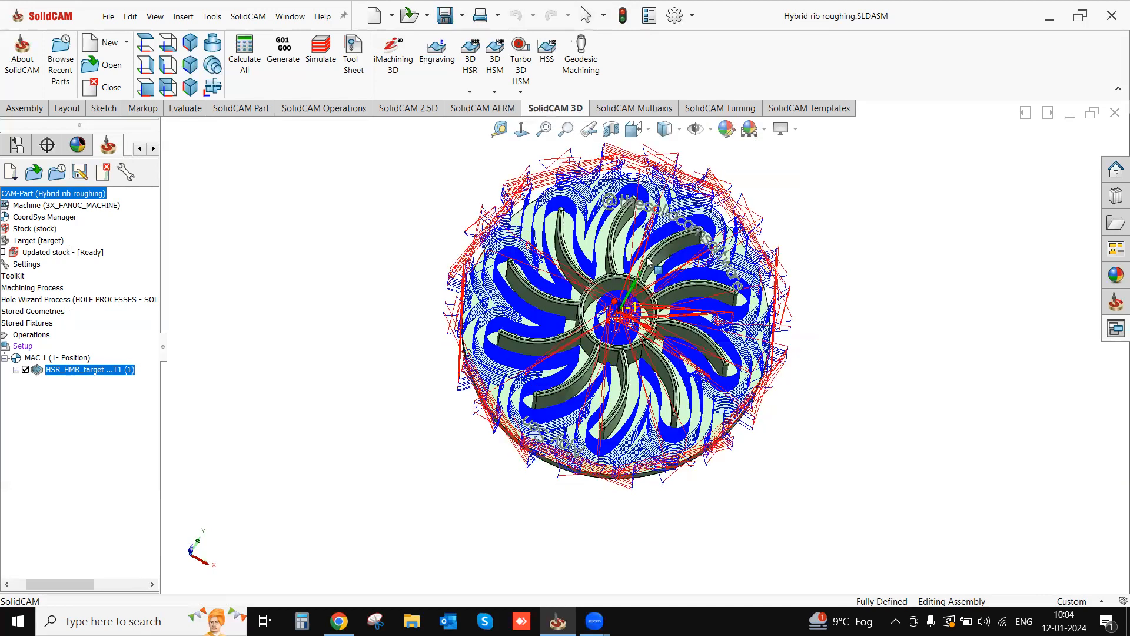